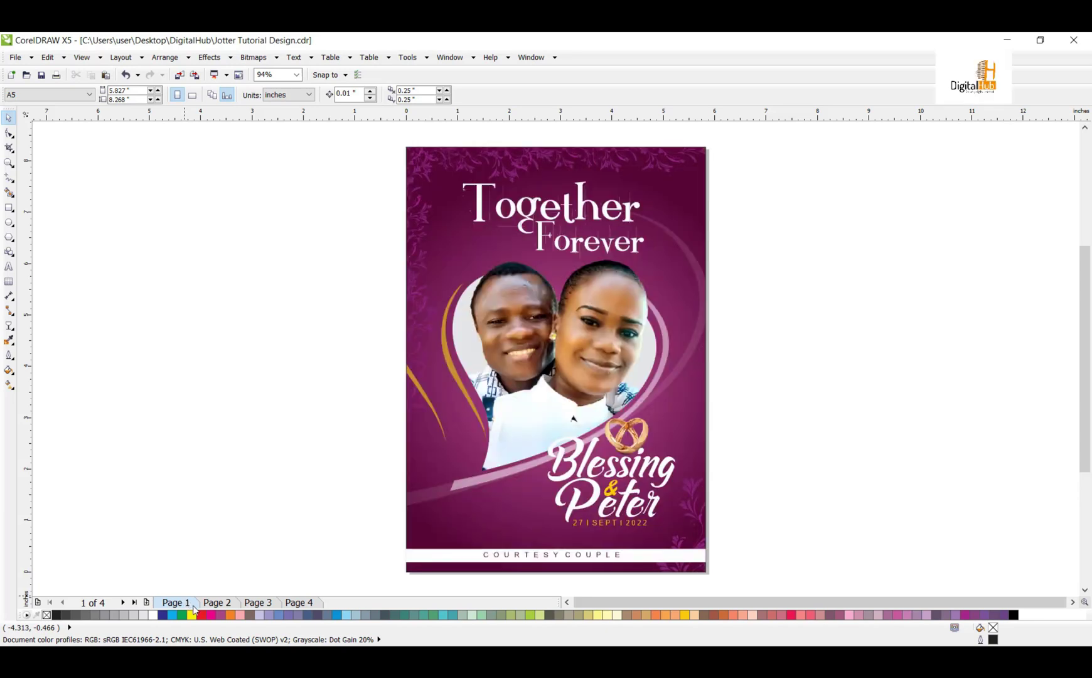
left_click(213, 604)
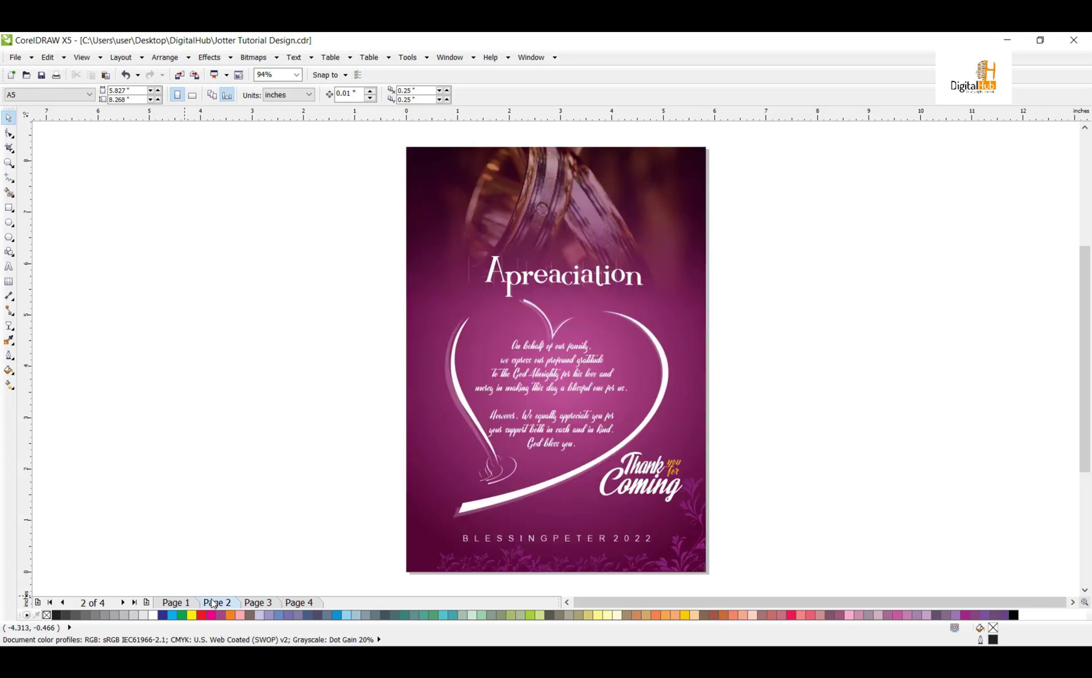
left_click(250, 604)
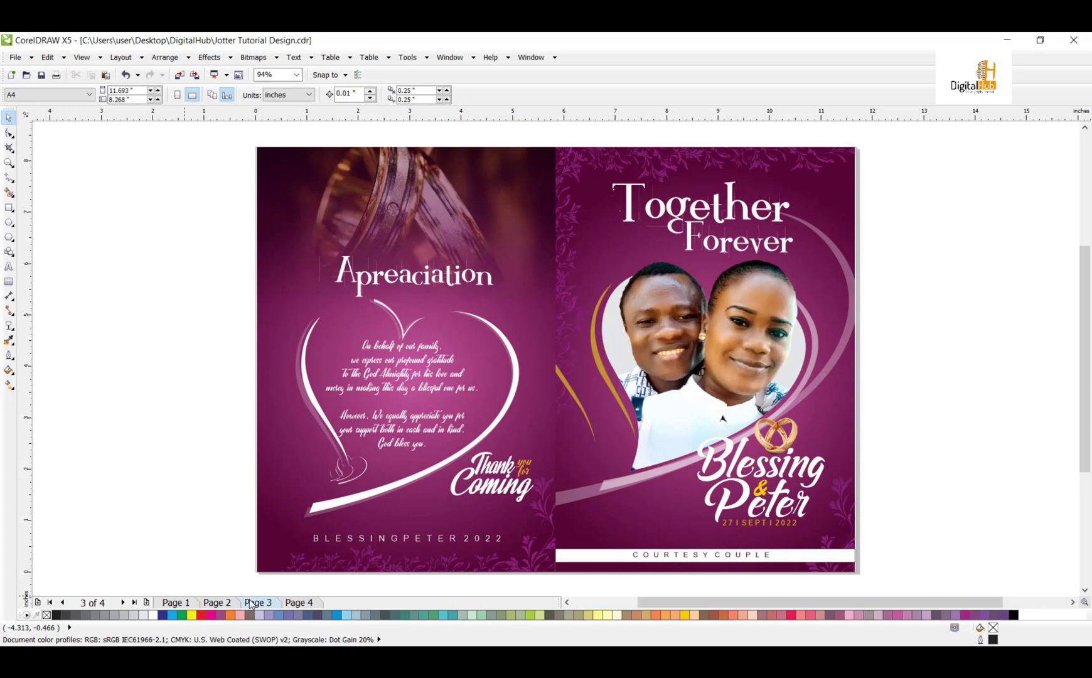
left_click(303, 604)
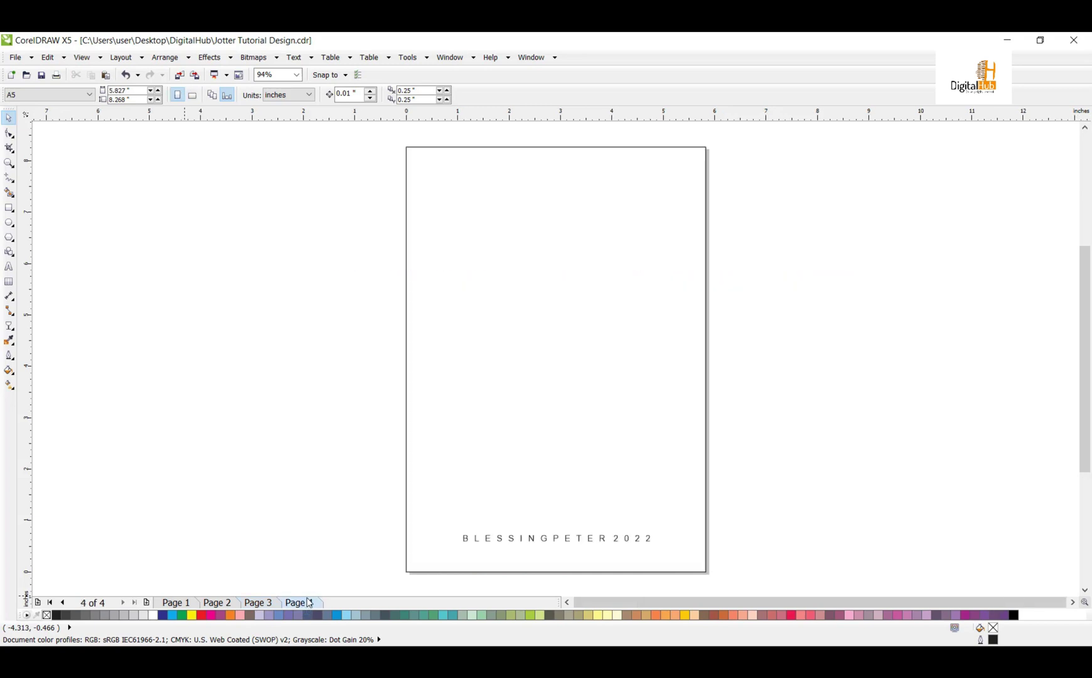
Move the BLESSINGPETER2022 text to the top of page 4, then view page 3 and page 1.
left_click(556, 545)
left_click_drag(557, 540, 550, 169)
key("ctrl+a")
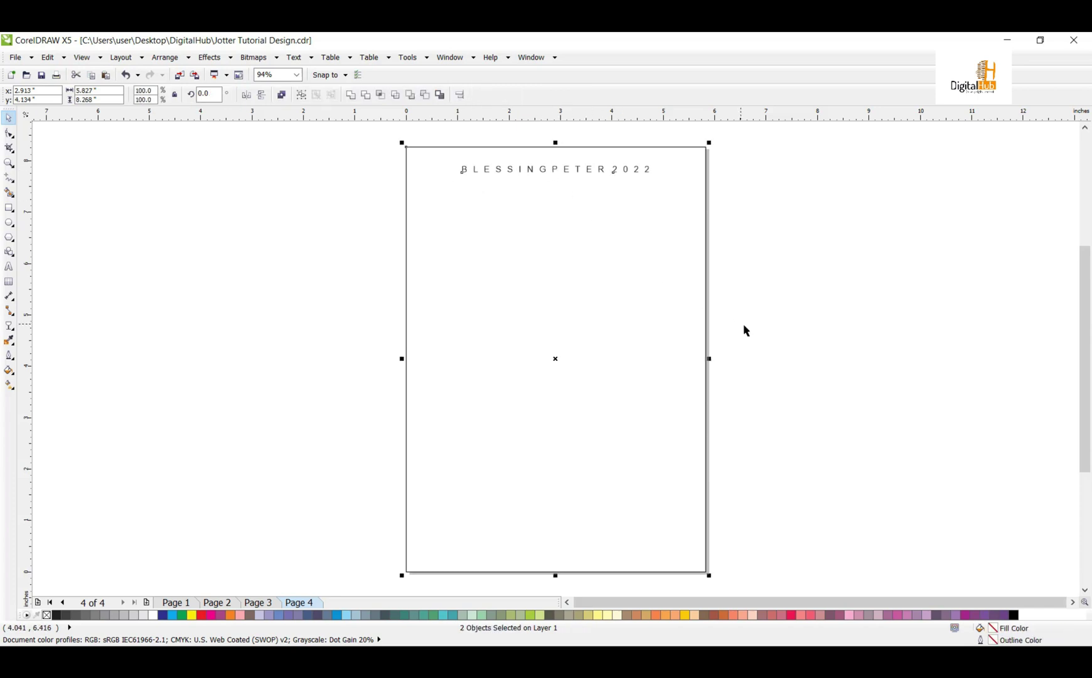
left_click(746, 329)
left_click(561, 278)
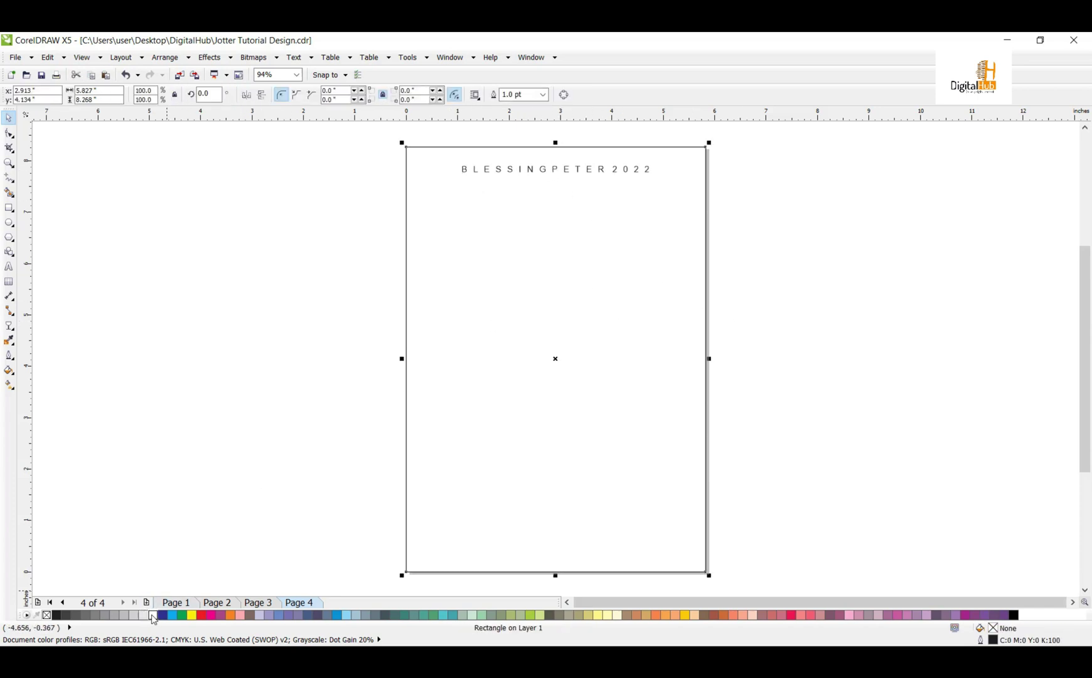
left_click(250, 574)
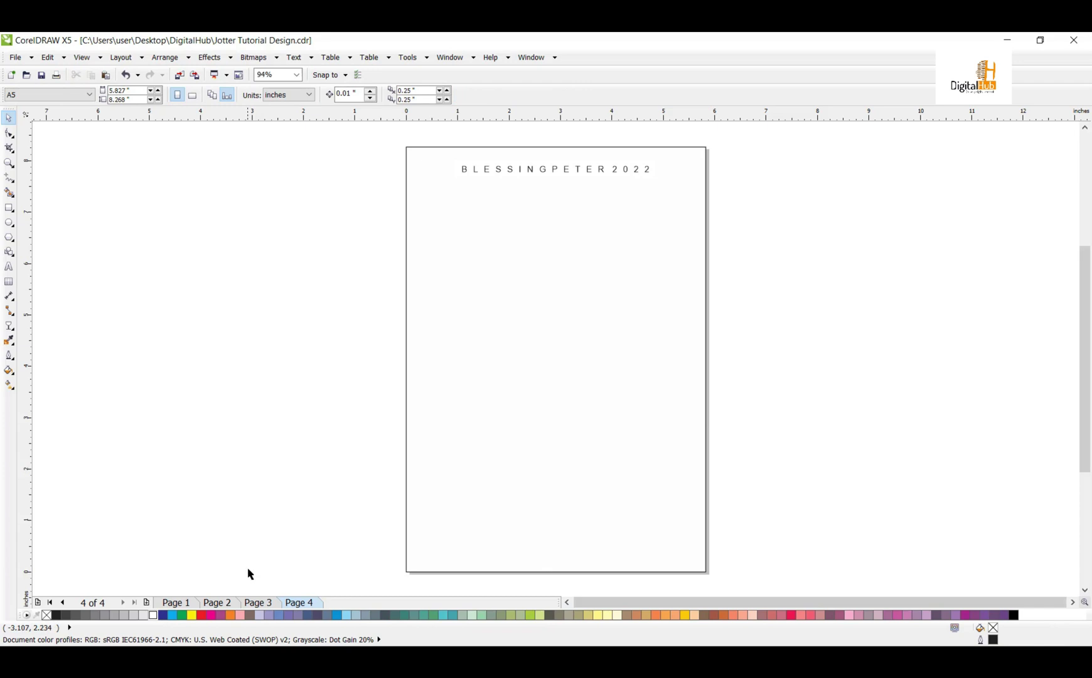
left_click(260, 604)
left_click(192, 602)
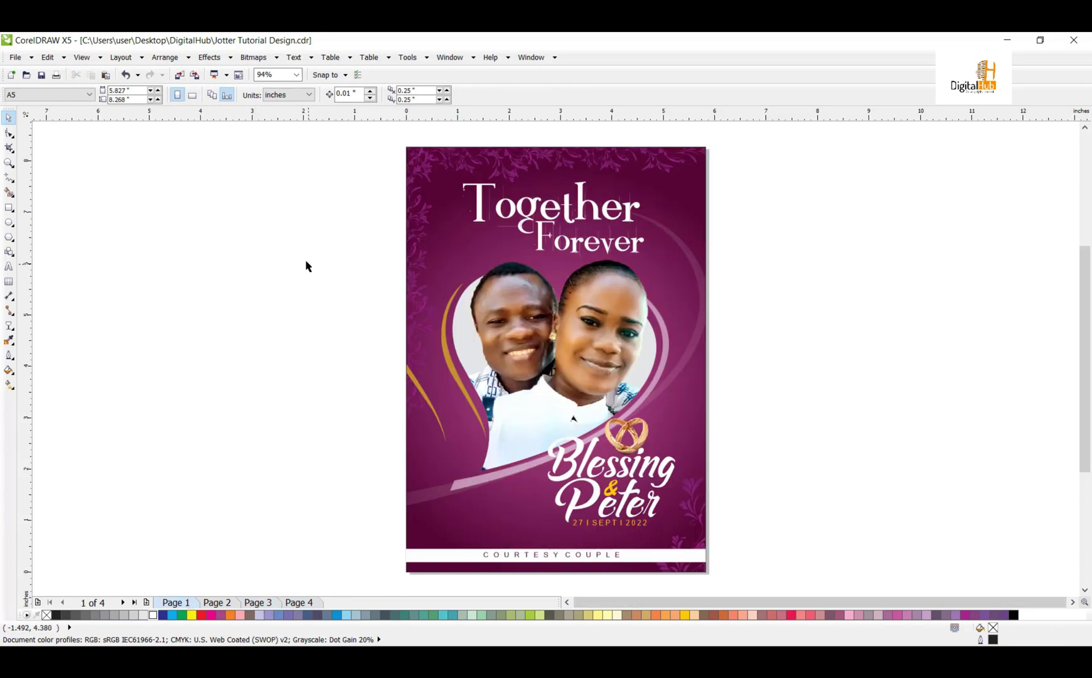
Duplicate page 1's heart-framed couple photo onto the desktop to the right.
left_click_drag(300, 224, 686, 502)
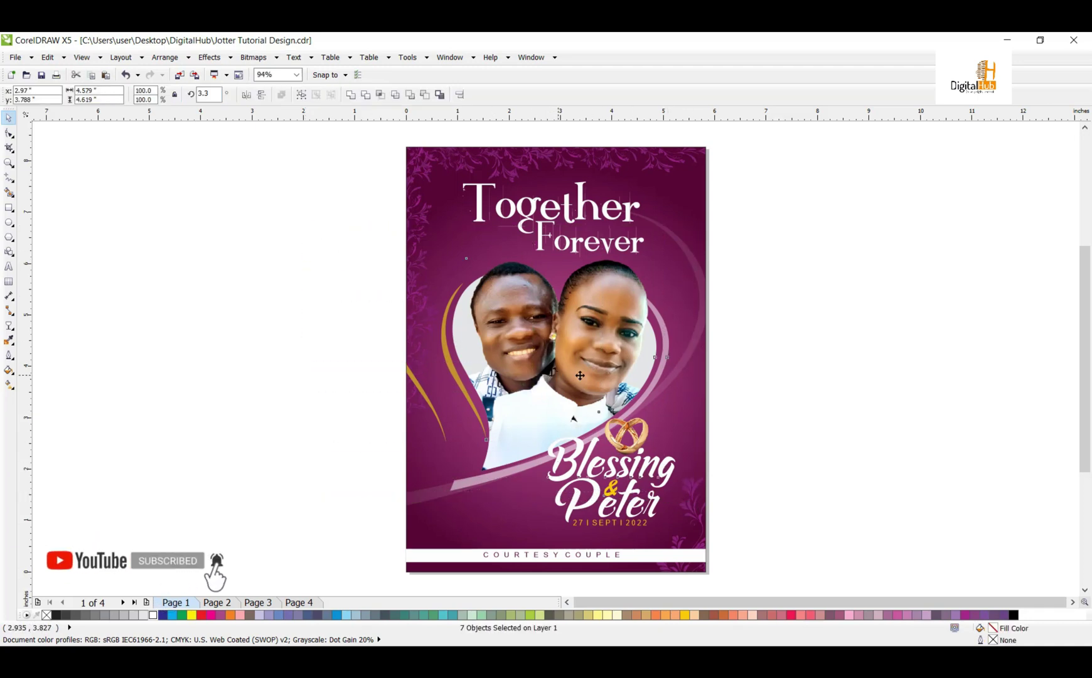
left_click_drag(578, 375, 871, 371)
right_click(871, 371)
left_click(1033, 318)
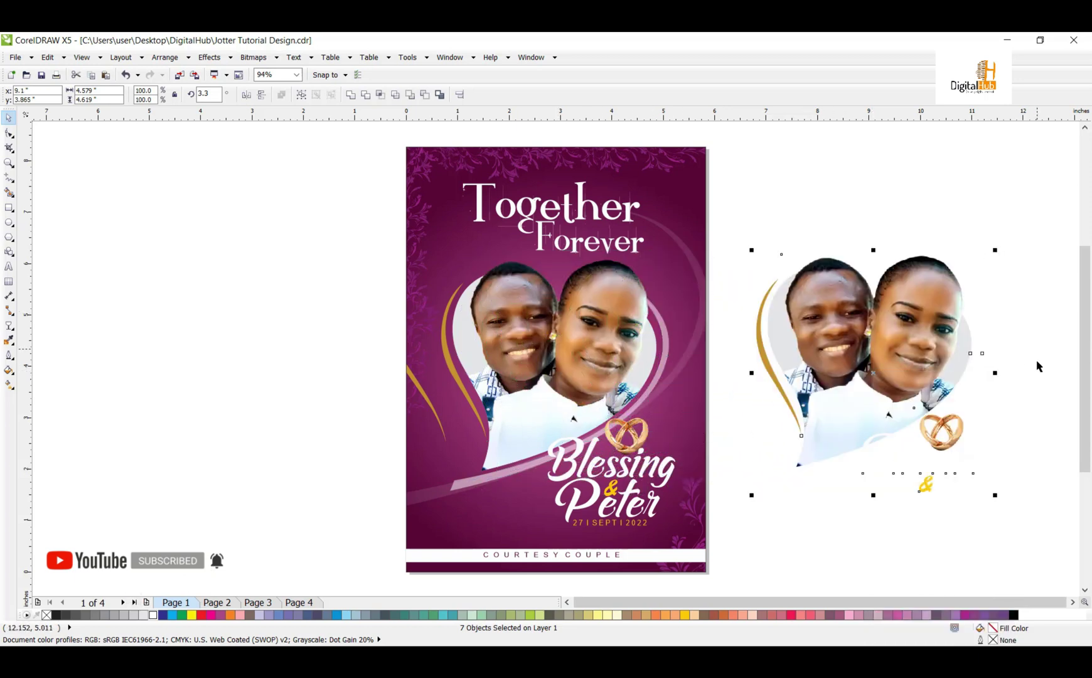
left_click(1046, 380)
Delete the rings and ampersand from the photo copy and return to page 4.
left_click_drag(1056, 377, 815, 583)
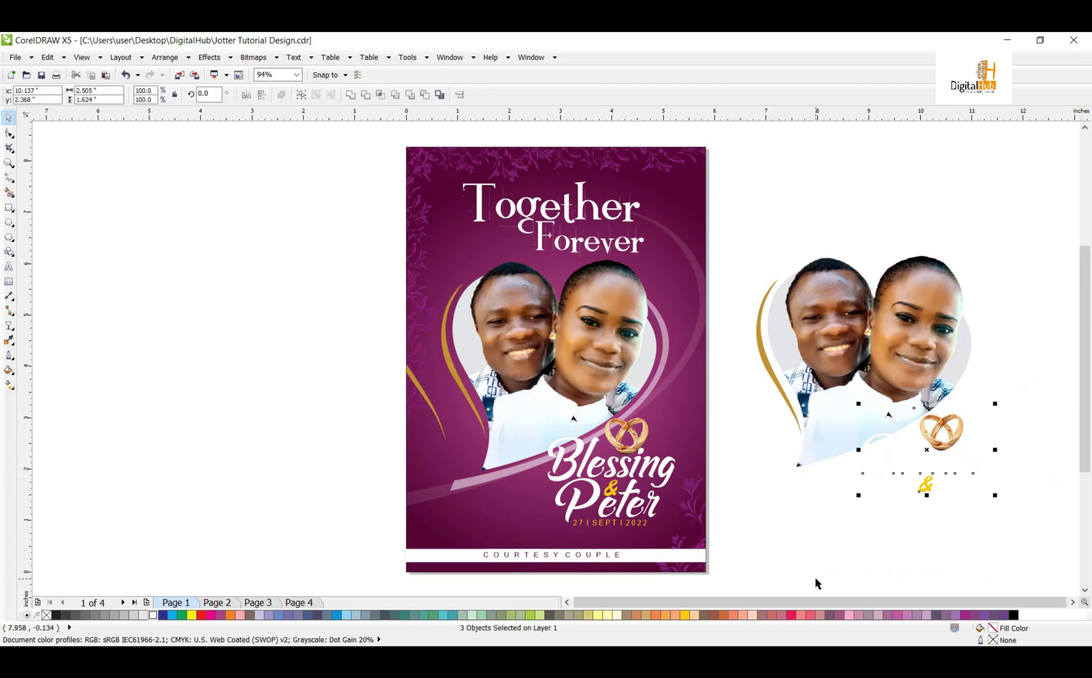
key("Delete")
left_click_drag(720, 187, 1019, 548)
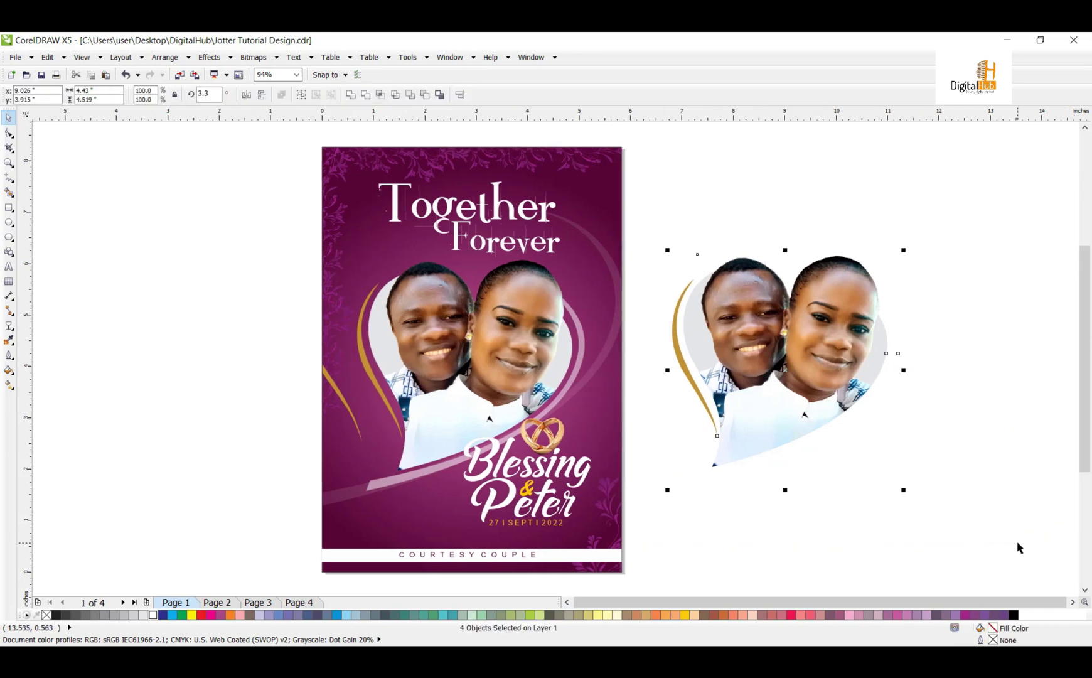
left_click(299, 602)
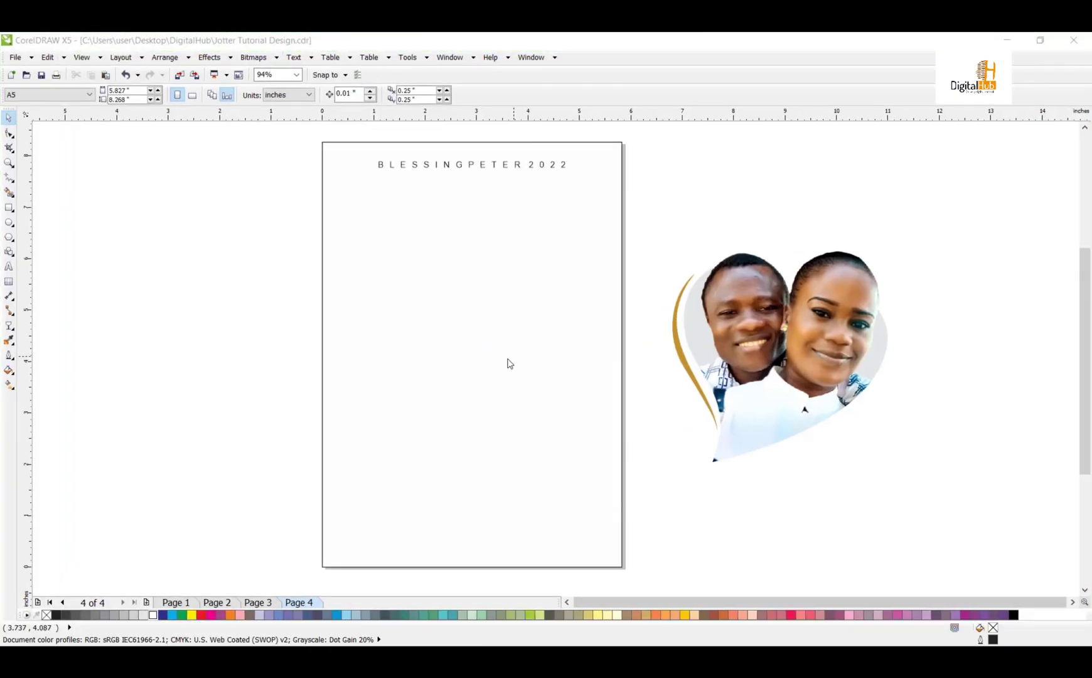
Nudge the heart photo copy slightly further right.
left_click(758, 352)
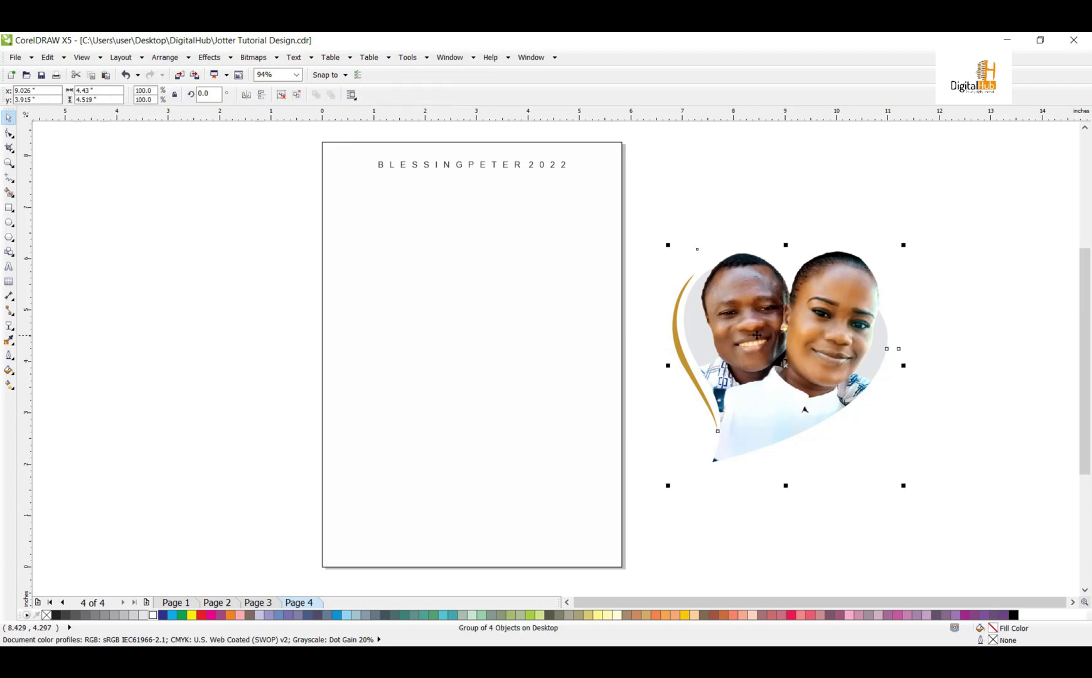
left_click_drag(758, 335, 798, 337)
left_click(634, 331)
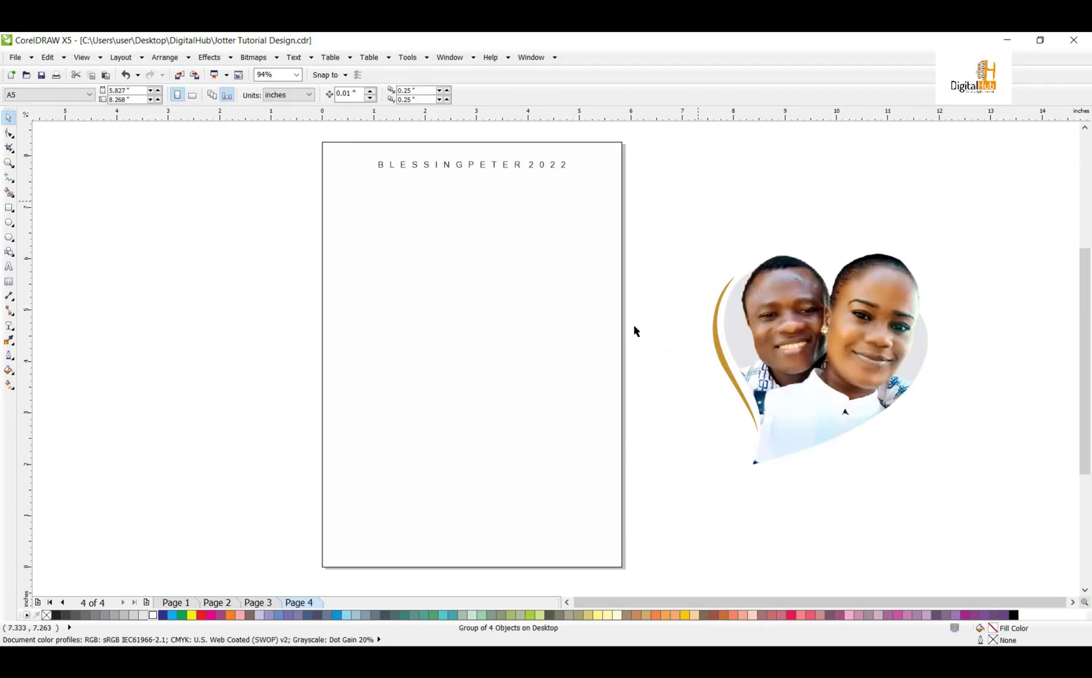
Select the bottom-right floral corner inside page 1's clipped background, then return to page 4.
left_click(190, 604)
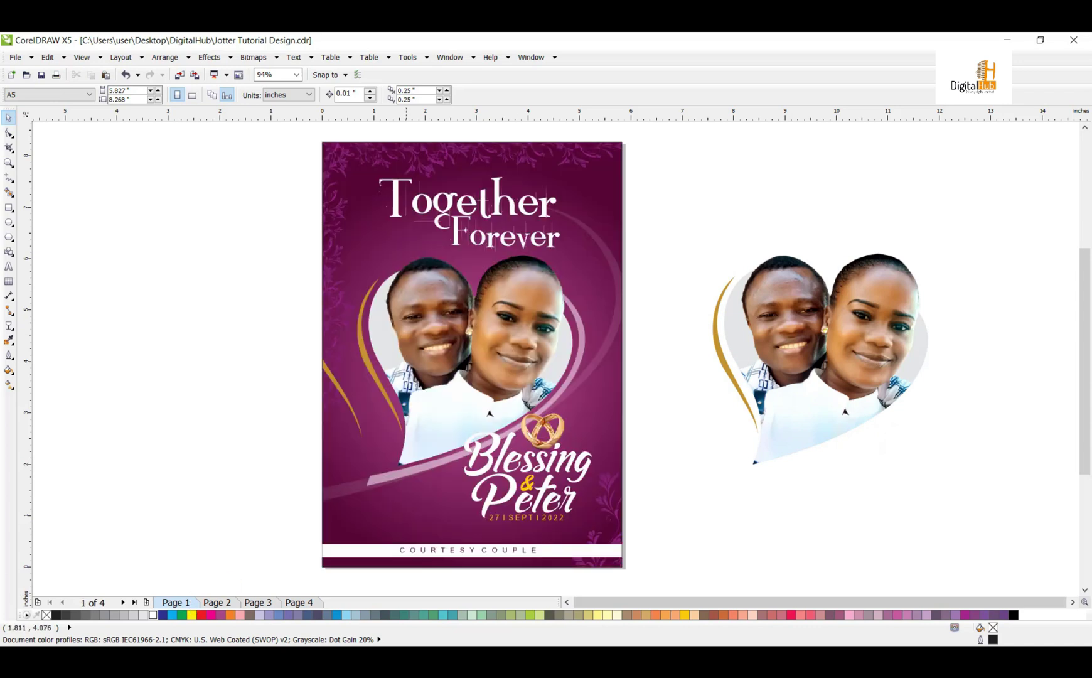
left_click(621, 514)
right_click(614, 498)
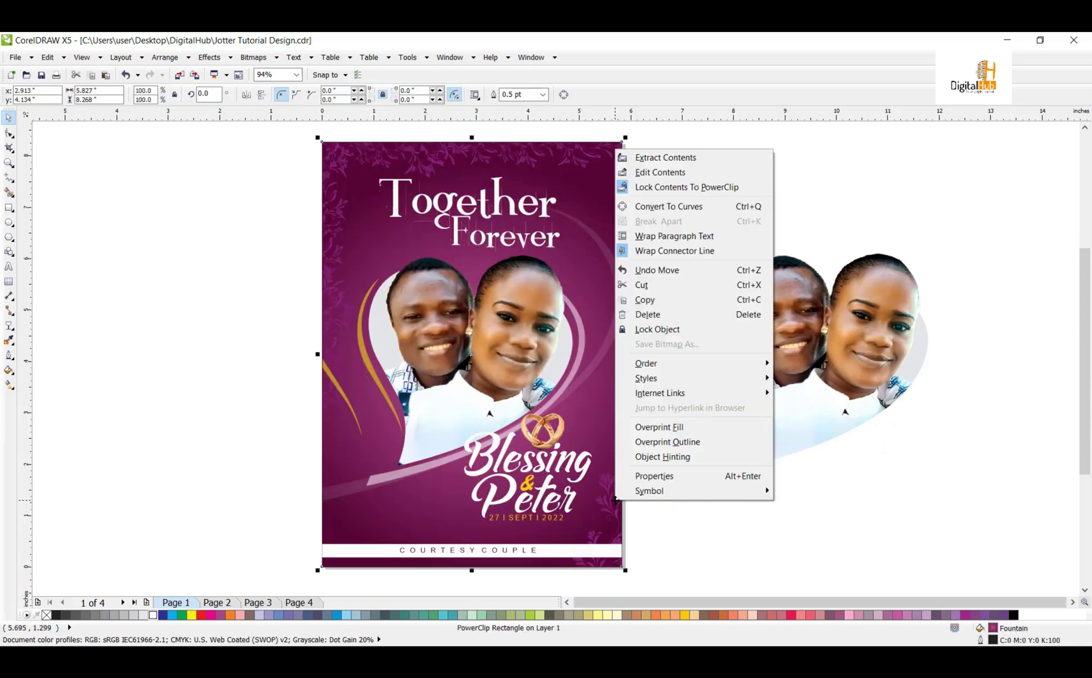
left_click(651, 173)
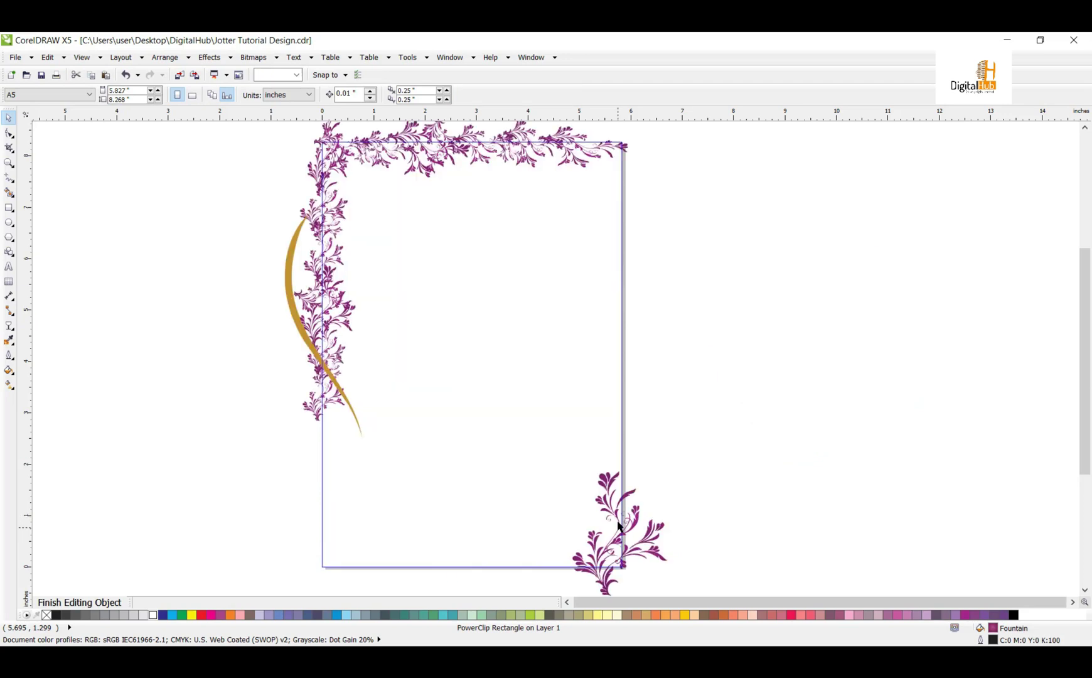
left_click(625, 526)
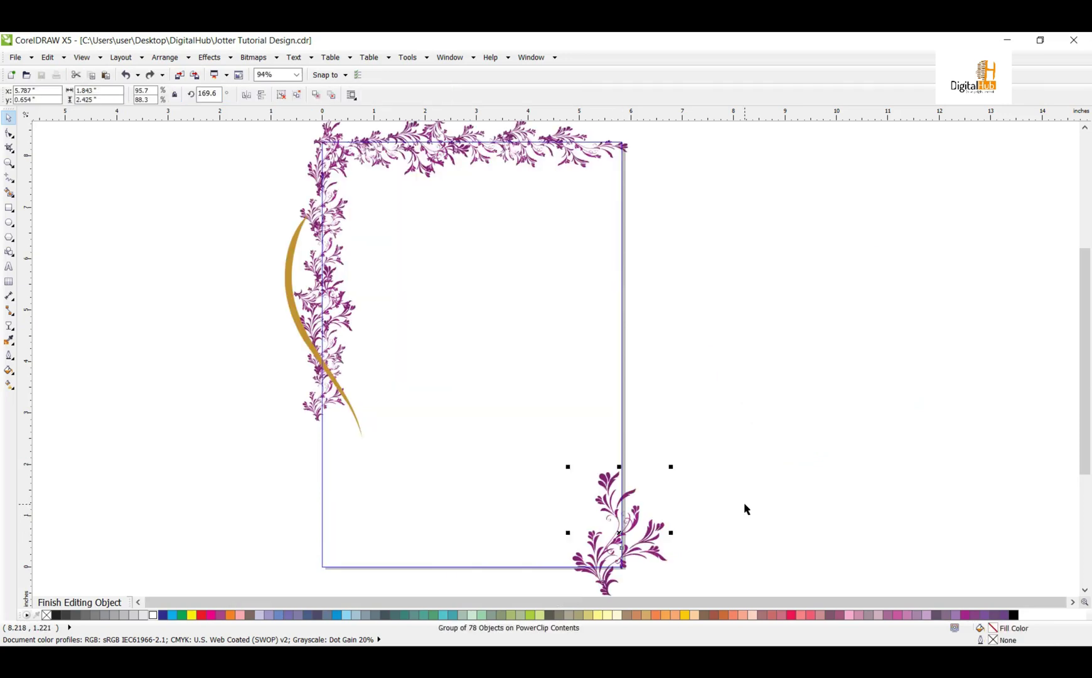
left_click(712, 374, "ctrl")
left_click(670, 416)
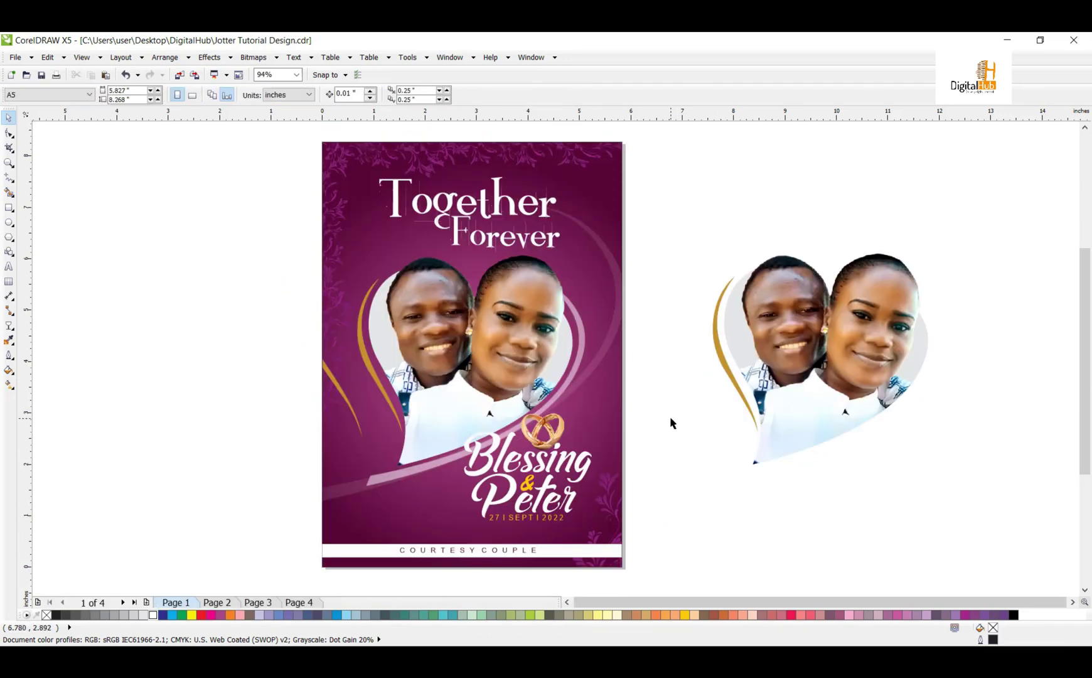
left_click(300, 602)
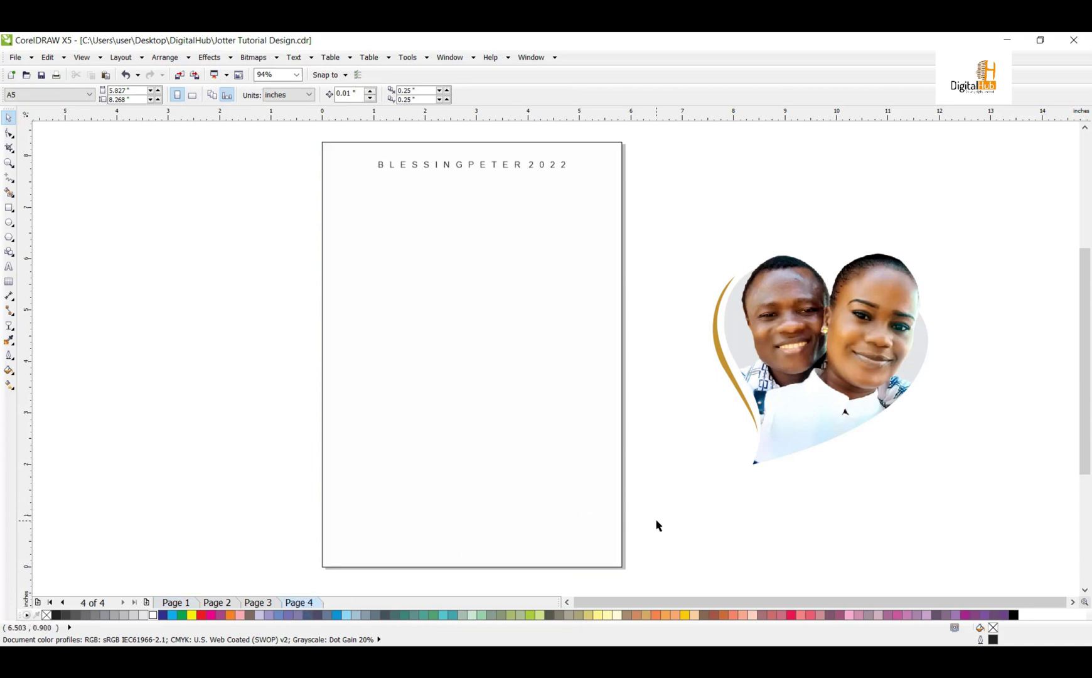
Paste the floral corner beside page 4's left edge and fill it 20% grey.
key("ctrl+v")
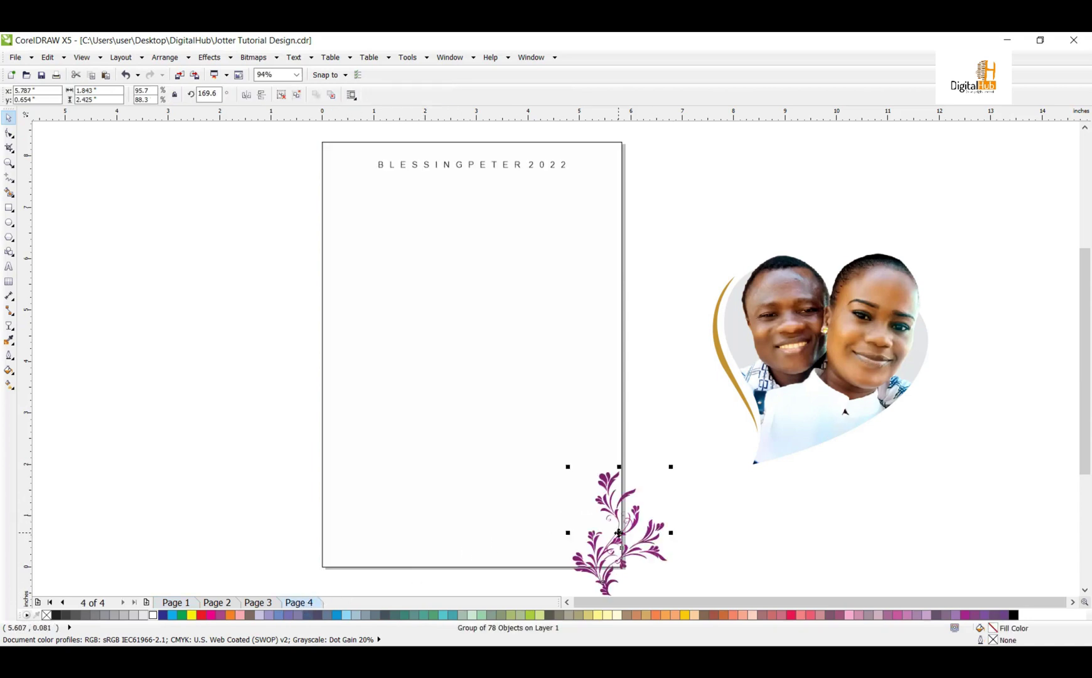
left_click_drag(618, 533, 261, 292)
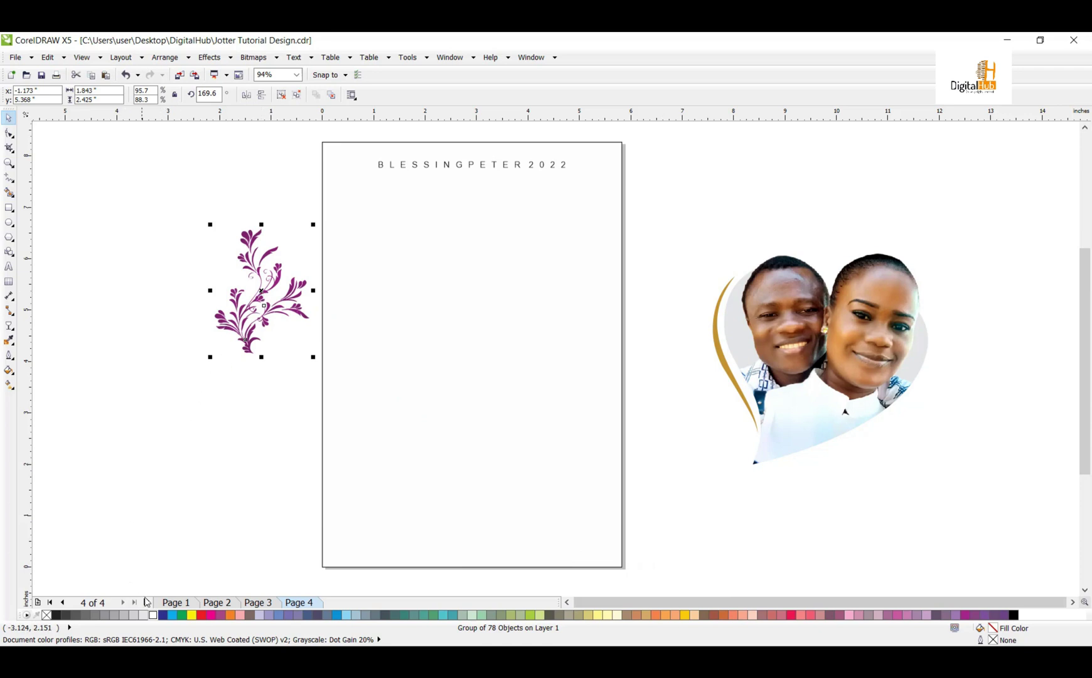
left_click(142, 616)
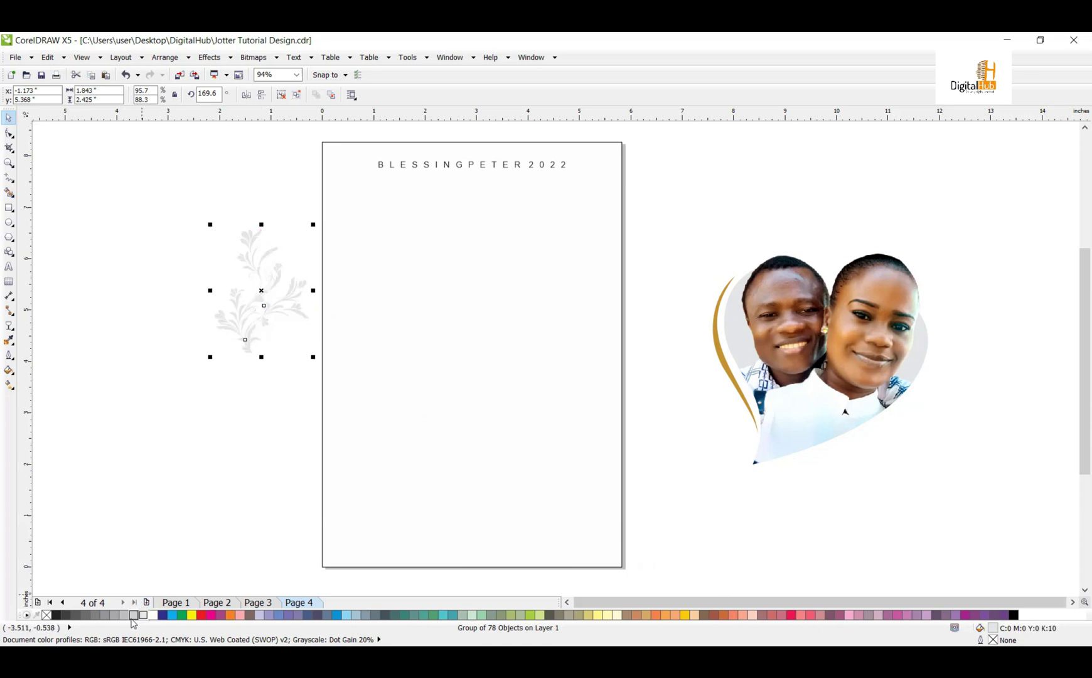
left_click(133, 616)
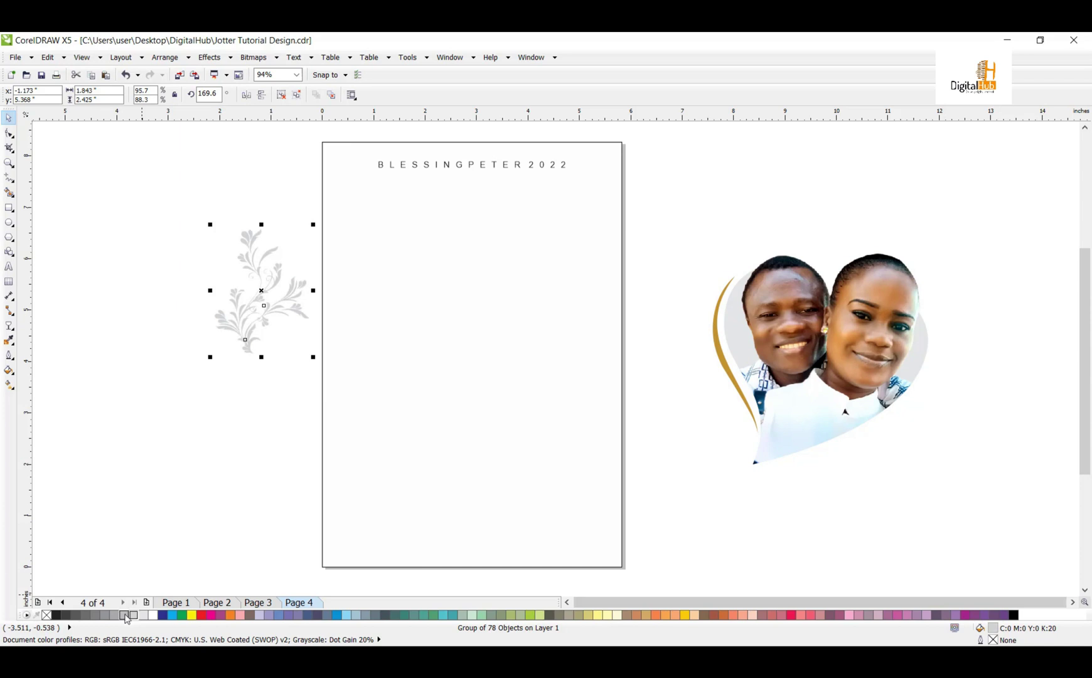
left_click(125, 616)
left_click(142, 615)
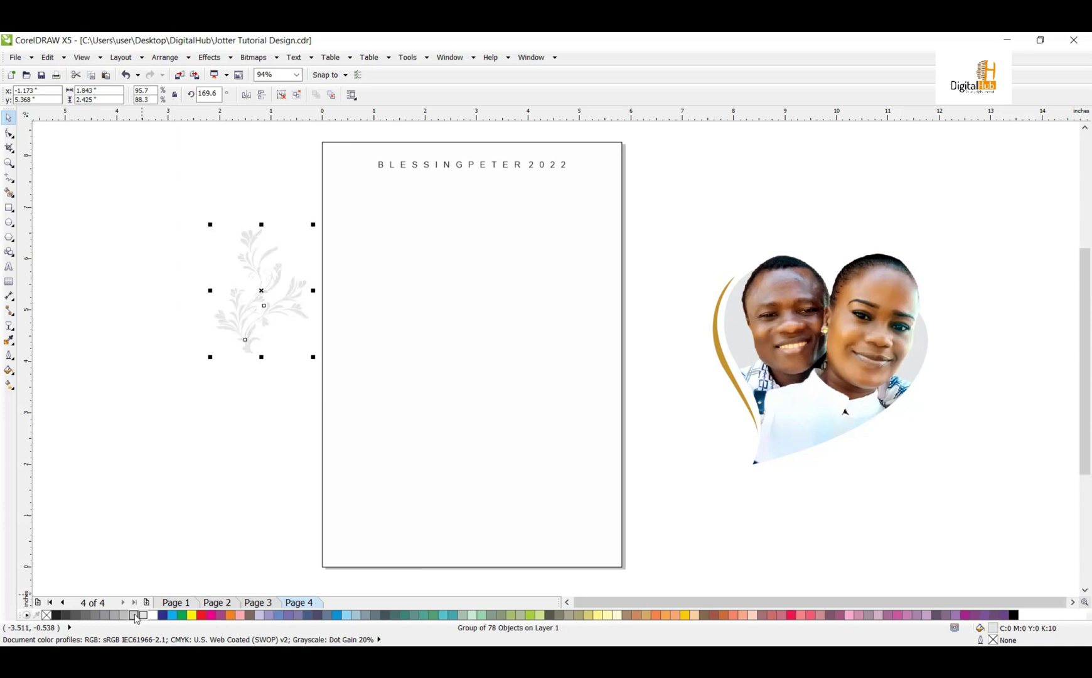
left_click(134, 615)
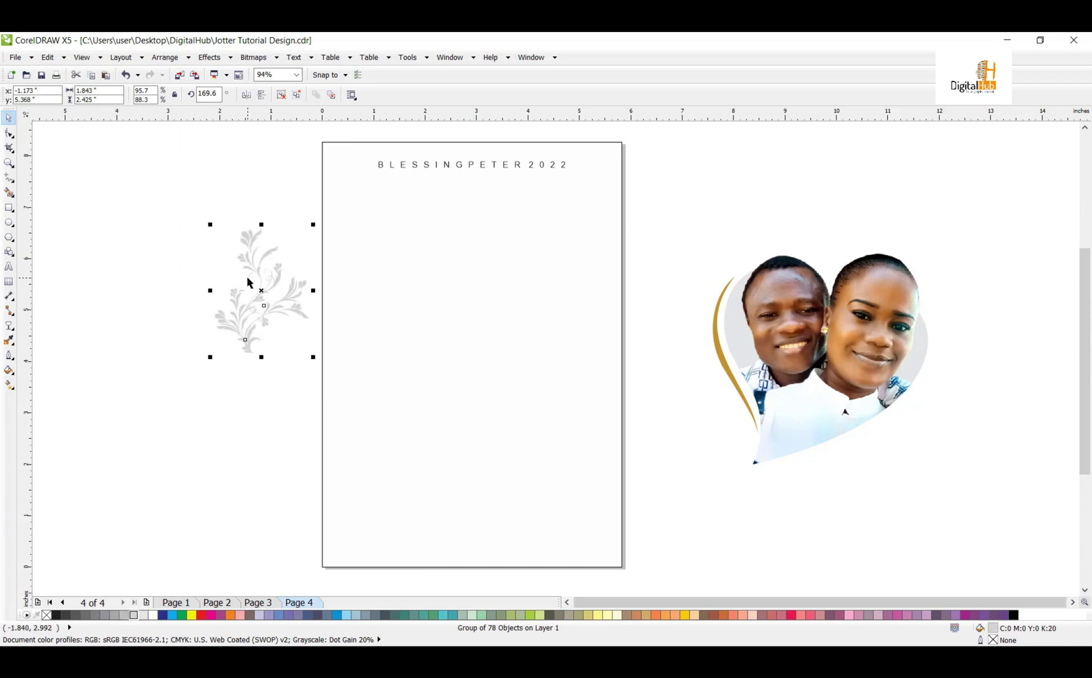
Shrink the floral corner to about 75%, leave a copy to the left, and mirror it.
left_click_drag(264, 290, 250, 251)
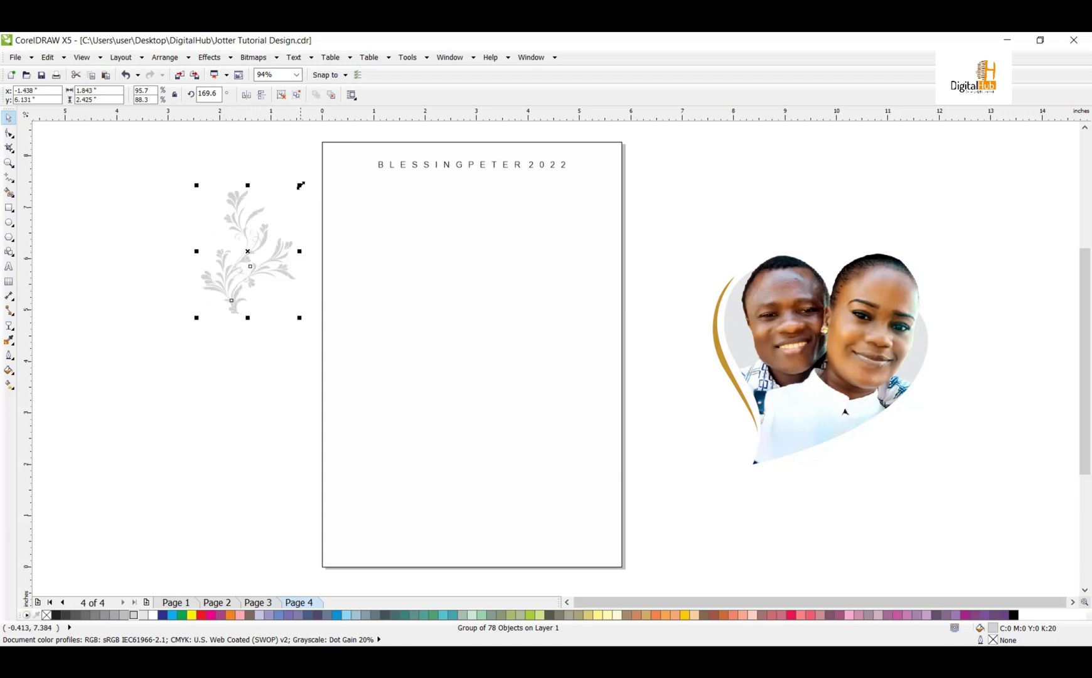
left_click_drag(300, 186, 278, 213)
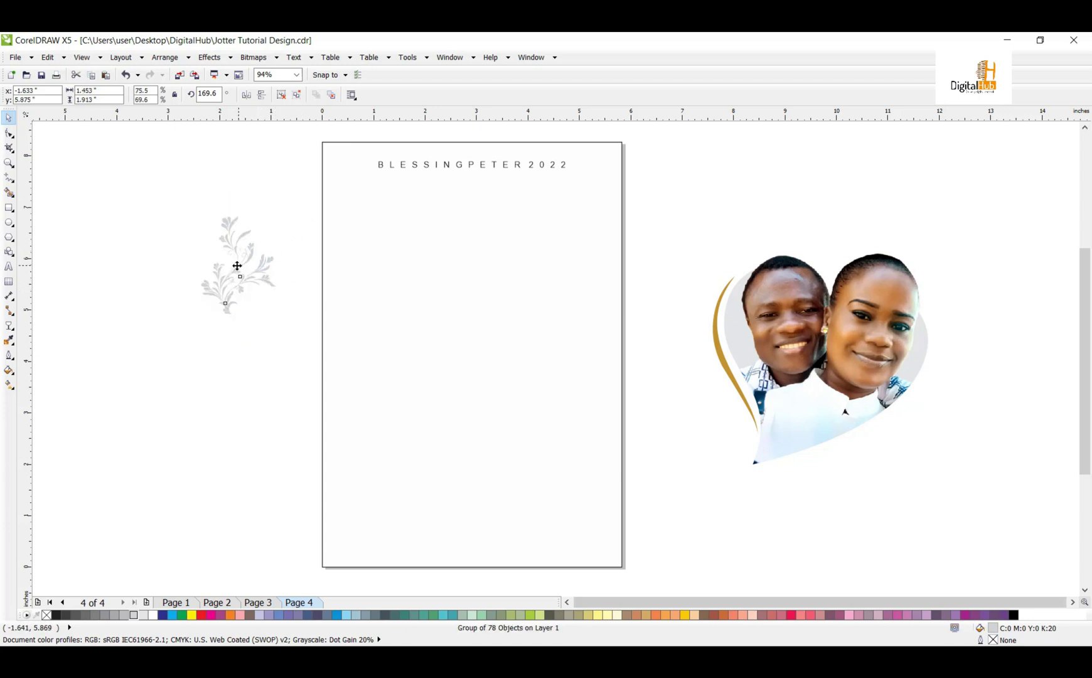
left_click_drag(231, 266, 188, 265)
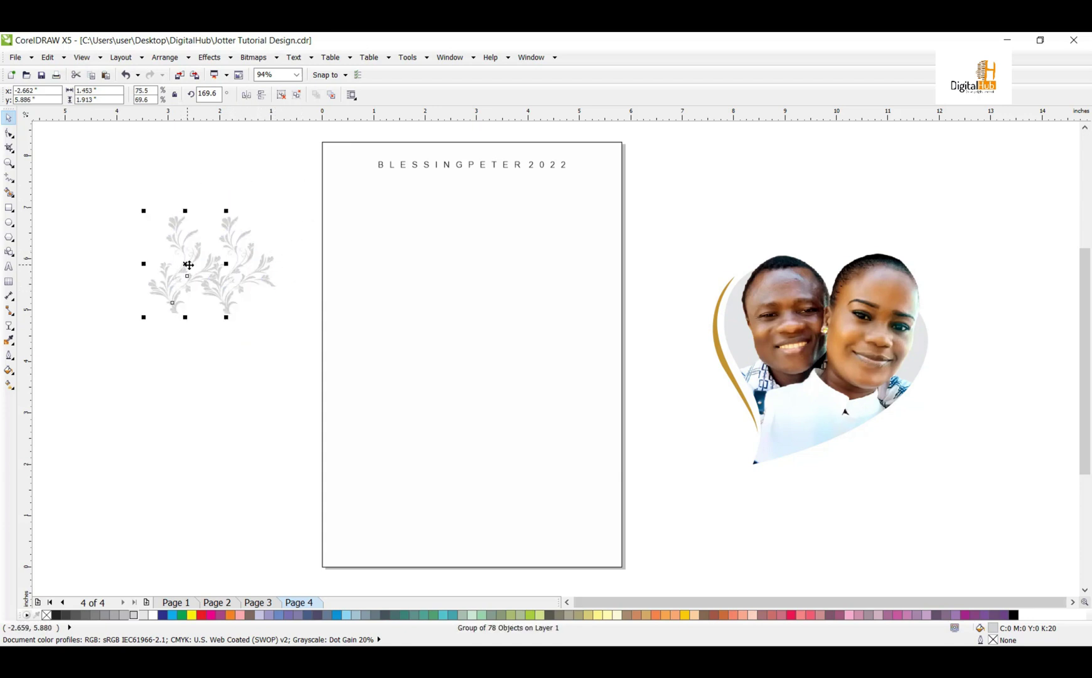
left_click(246, 95)
left_click(262, 97)
left_click(261, 98)
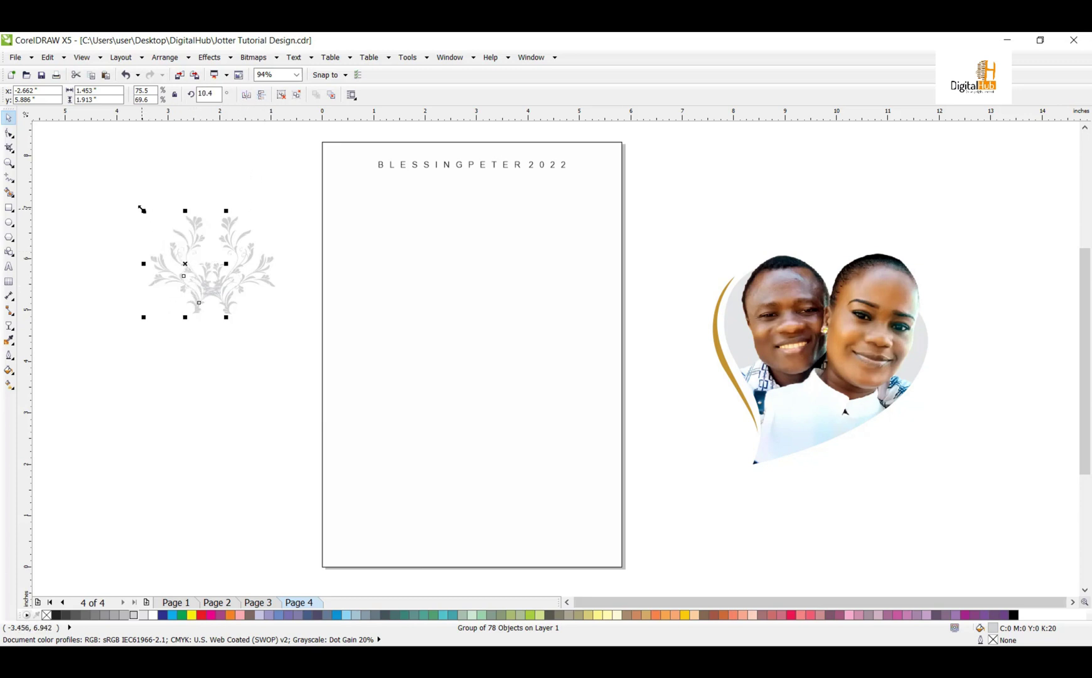
Shrink the floral ornament slightly and rotate it.
left_click(177, 248)
left_click(179, 237)
mouse_move(148, 214)
left_mouse_down()
mouse_move(170, 228)
mouse_move(154, 224)
left_mouse_up()
left_click(211, 287)
left_click_drag(226, 317, 252, 260)
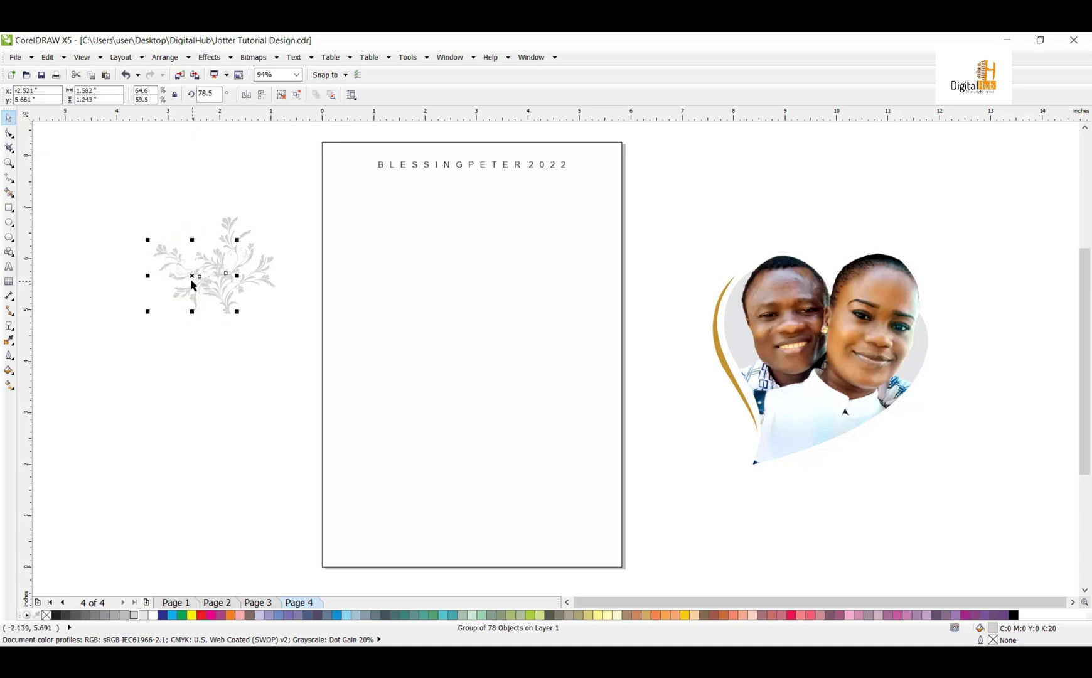
Paste the couple photo and drag it onto page 4's border frame.
key("ctrl+v")
left_click(450, 432)
left_click(406, 385)
left_click_drag(388, 359, 538, 330)
PowerClip the couple photo inside the page rectangle.
left_click(587, 369)
right_click(494, 285)
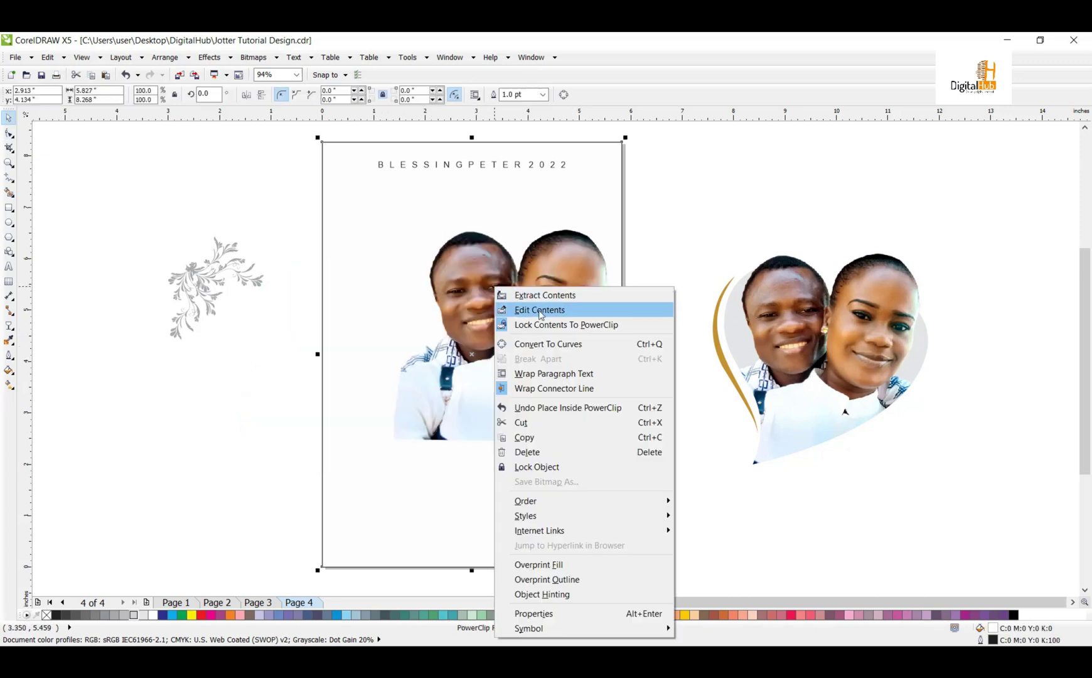
left_click(212, 282)
Place the floral ornament inside the page container via Effects > PowerClip.
left_click(204, 289)
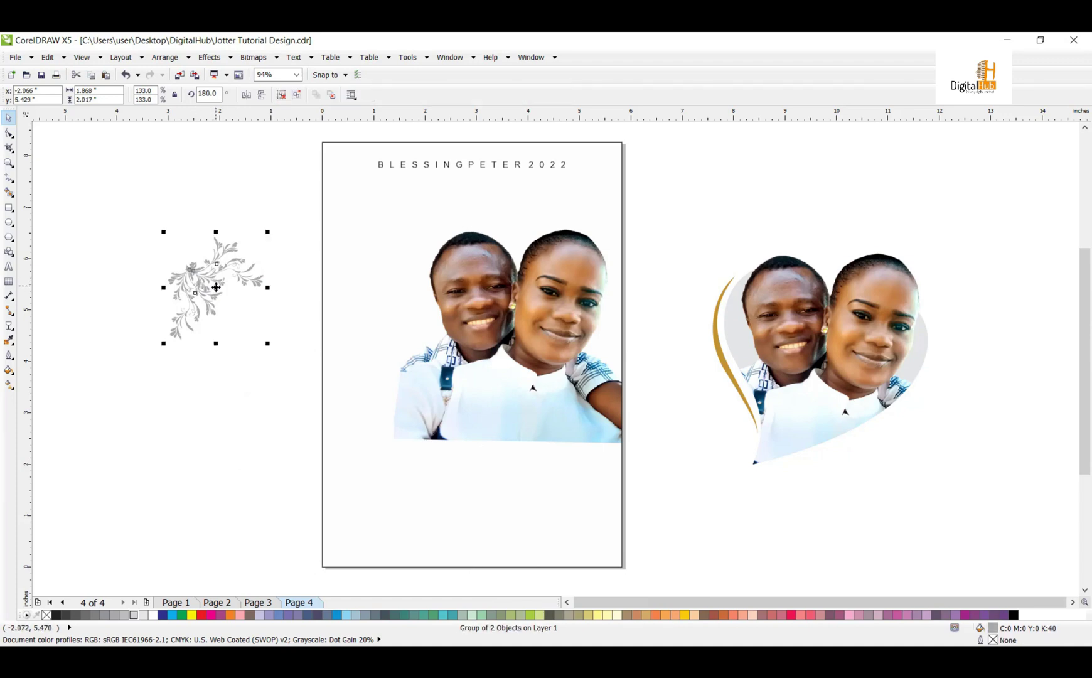
right_click(226, 293)
left_click(209, 57)
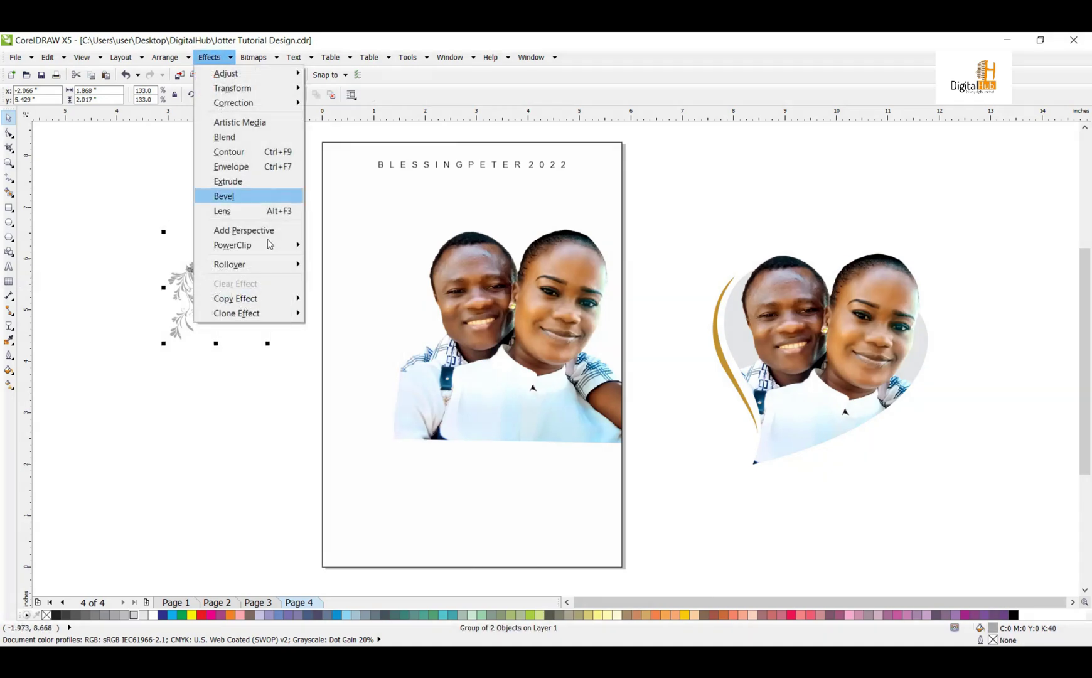
mouse_move(269, 248)
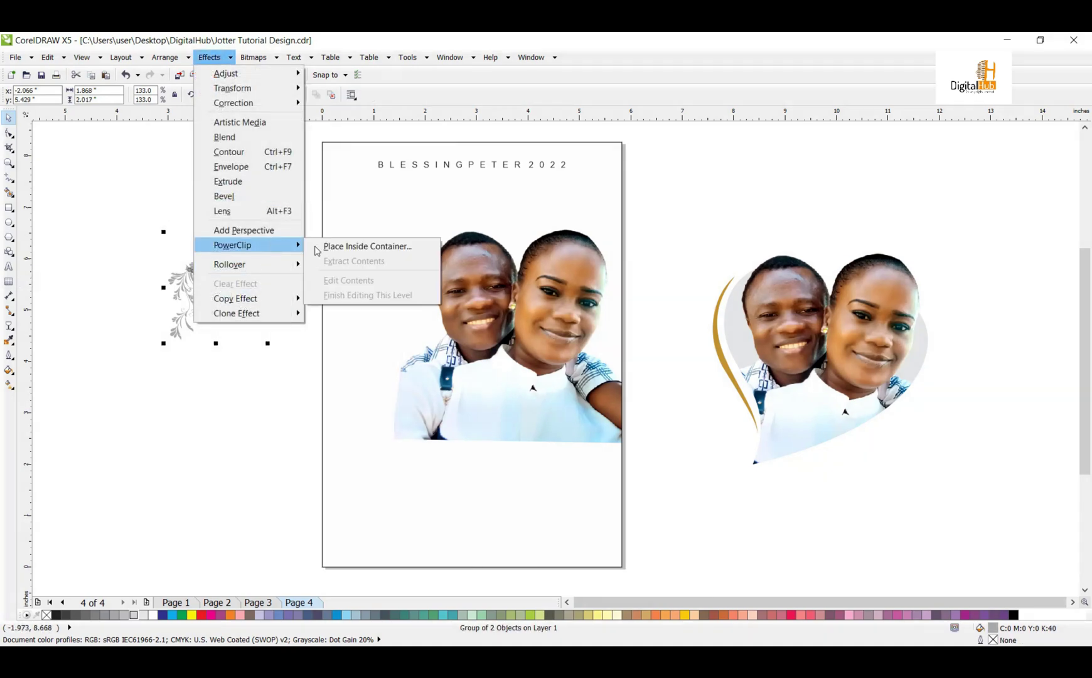
left_click(377, 246)
left_click(408, 212)
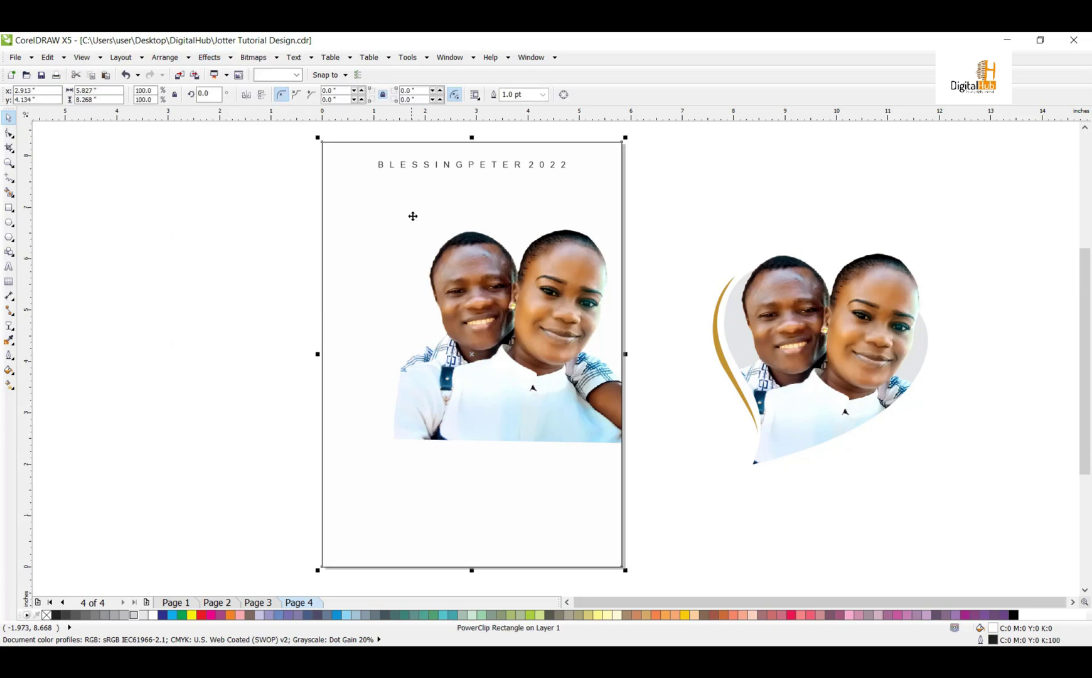
In the page's clipped contents, move the ornament top-left and copy it to the lower right.
right_click(401, 273)
left_click(426, 293)
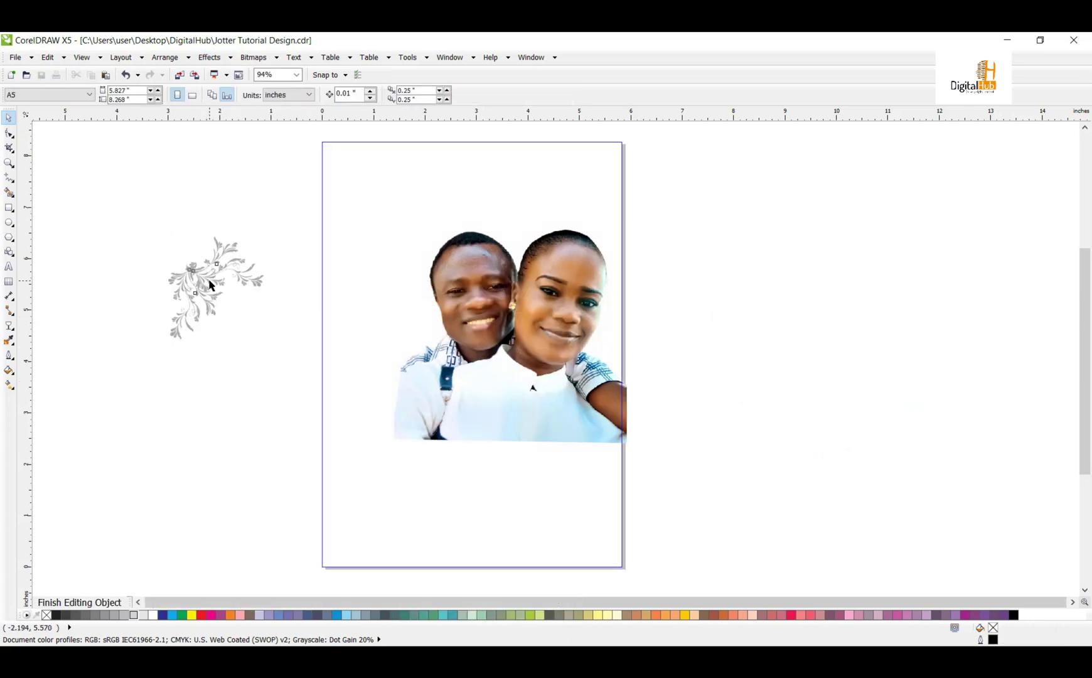
left_click(211, 286)
left_click_drag(220, 292, 346, 162)
left_click_drag(418, 151, 773, 476)
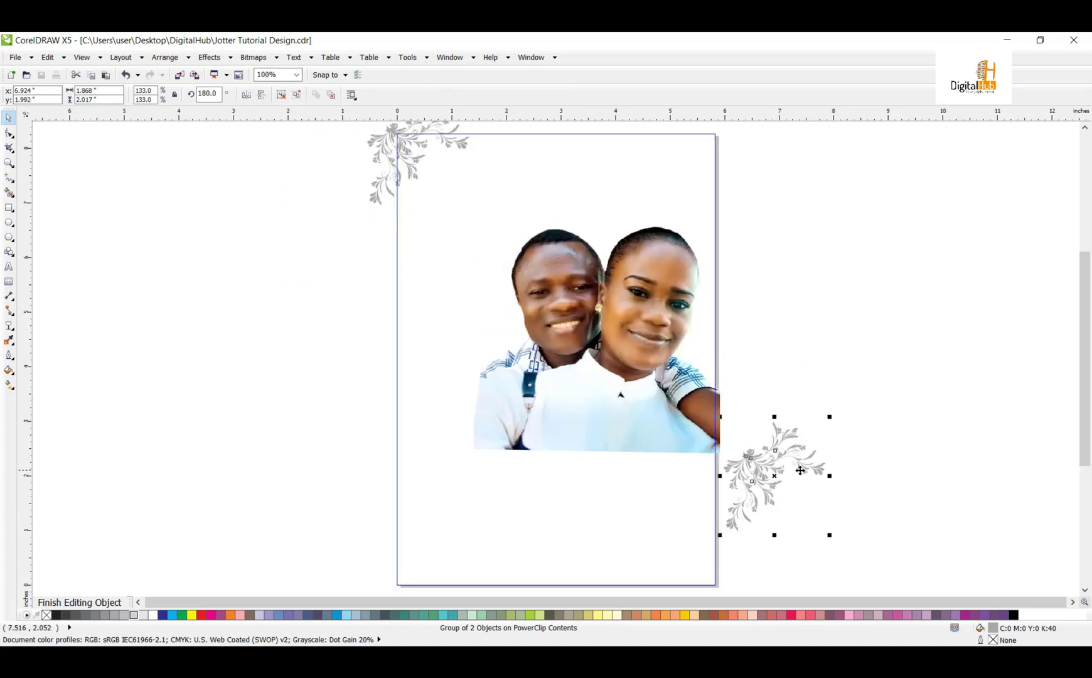
Mirror the copied ornament and fit it into the page's lower-right corner.
left_click_drag(859, 378, 641, 537)
left_click_drag(682, 275, 564, 417)
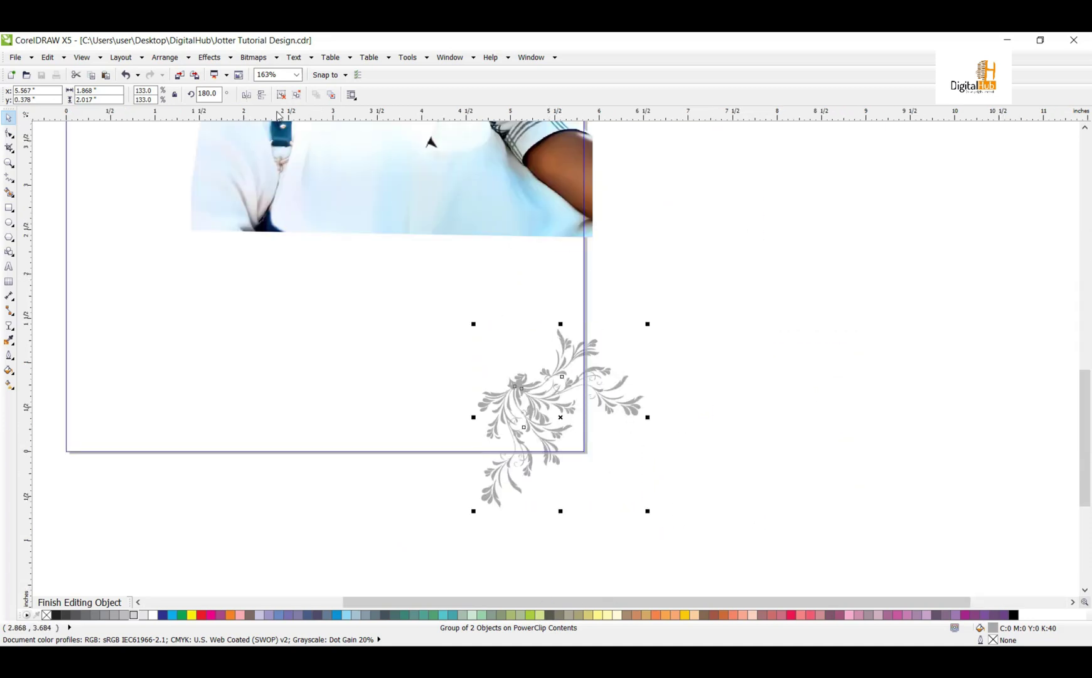
left_click(262, 94)
left_click(247, 94)
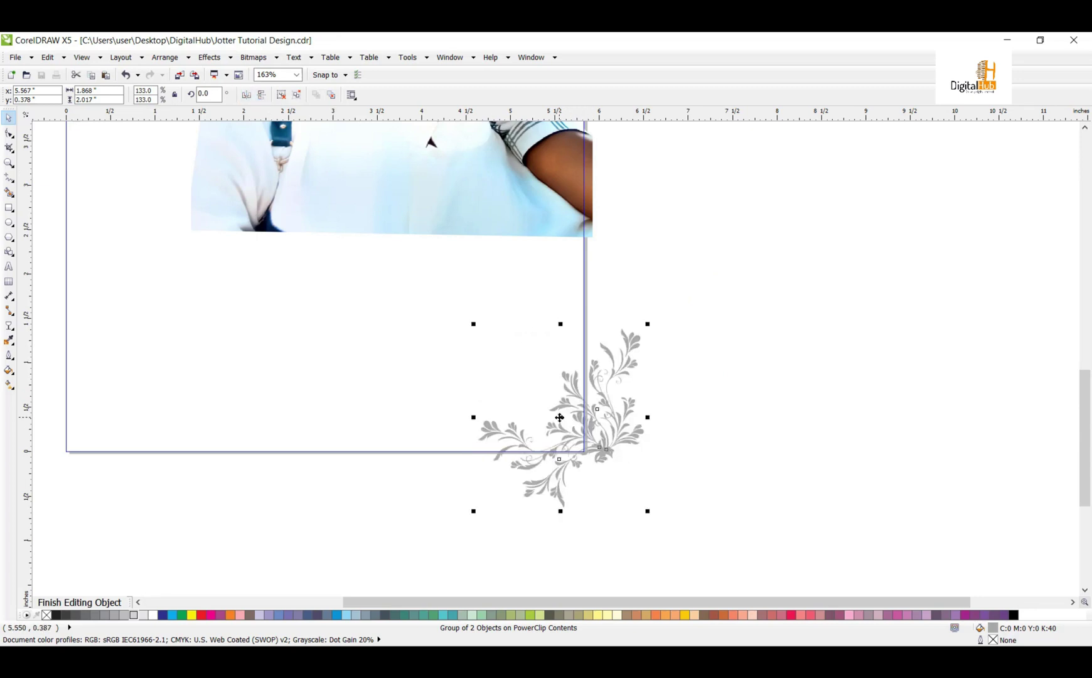
left_click_drag(559, 418, 538, 414)
Shrink the ornament's left part to about 67% and move it slightly lower.
left_click(671, 431)
left_click(557, 432)
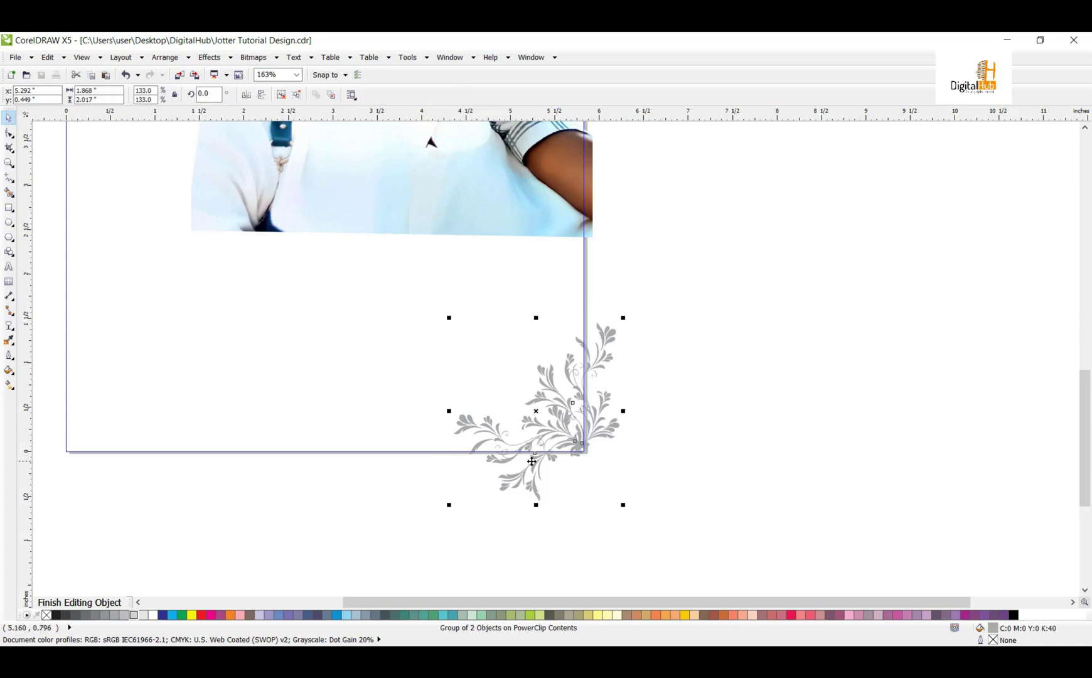
left_click(483, 433, "ctrl")
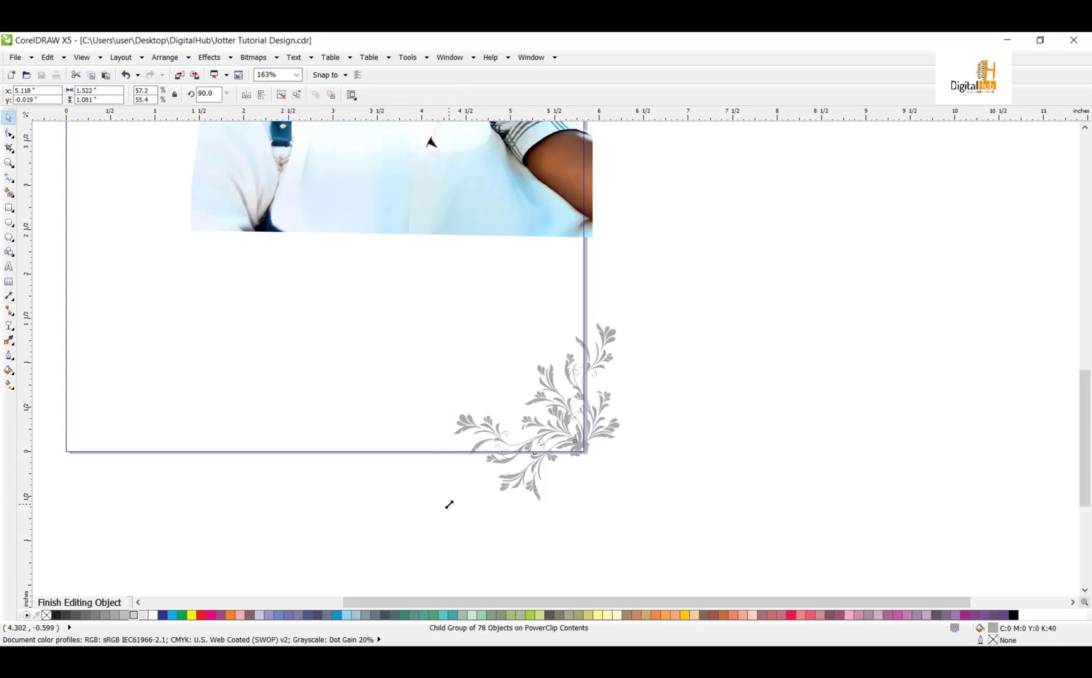
left_click_drag(450, 504, 452, 505)
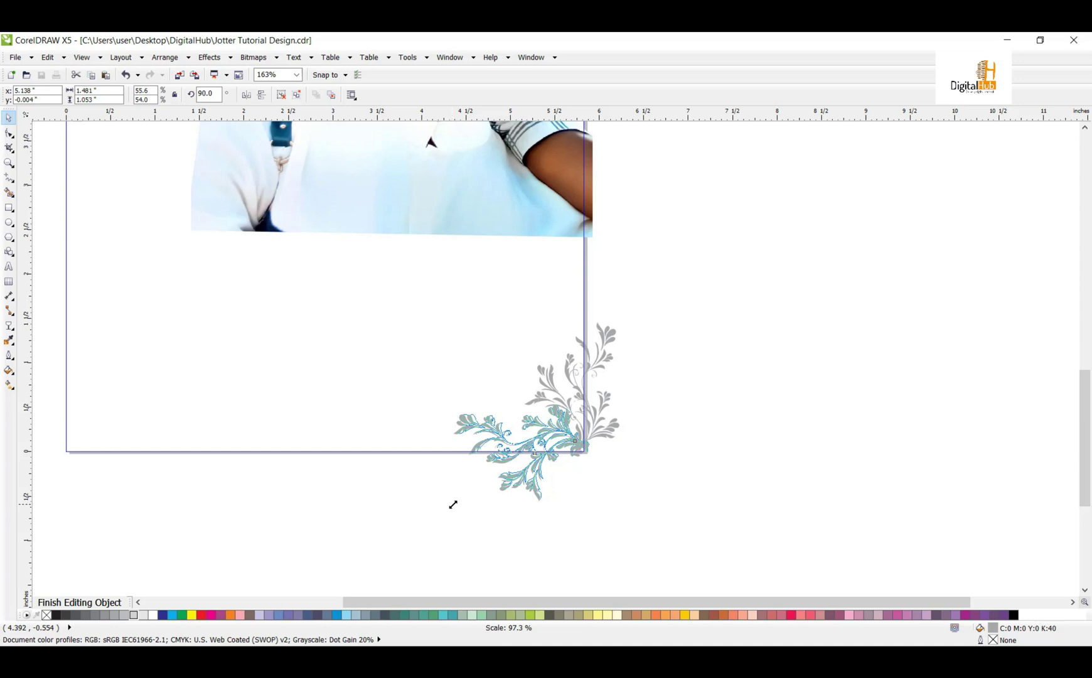
left_click_drag(454, 504, 499, 492)
left_click_drag(542, 437, 544, 456)
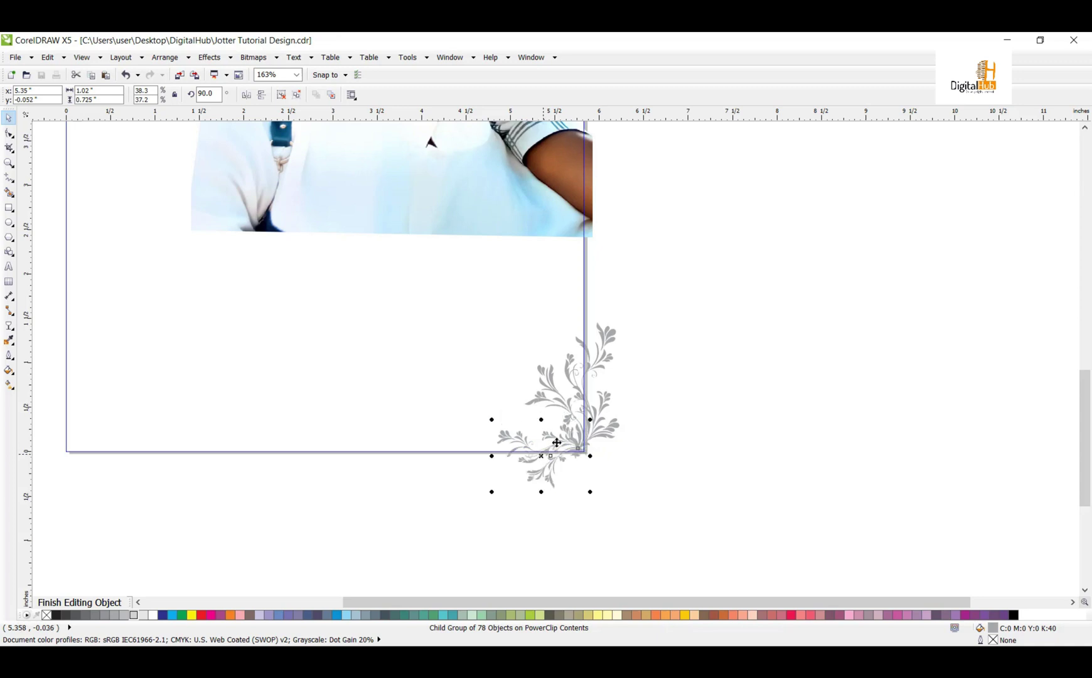
key("Escape")
Tilt the whole lower-right ornament by about 4.6°.
left_click(573, 389)
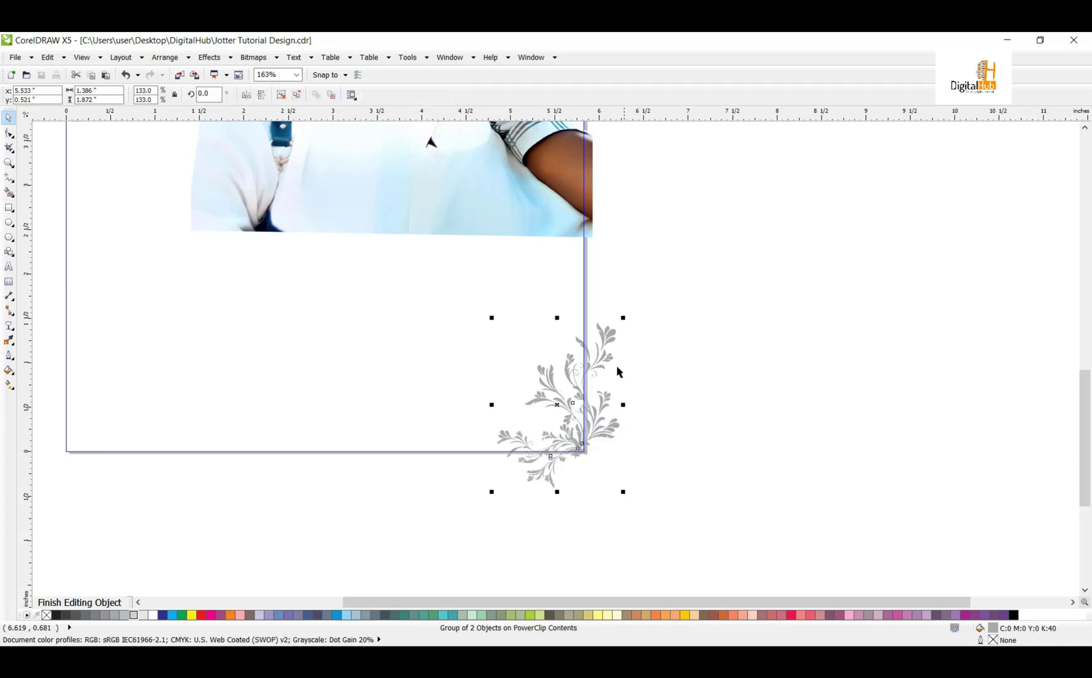
left_click(600, 361)
left_click_drag(624, 492, 631, 489)
left_click(643, 463)
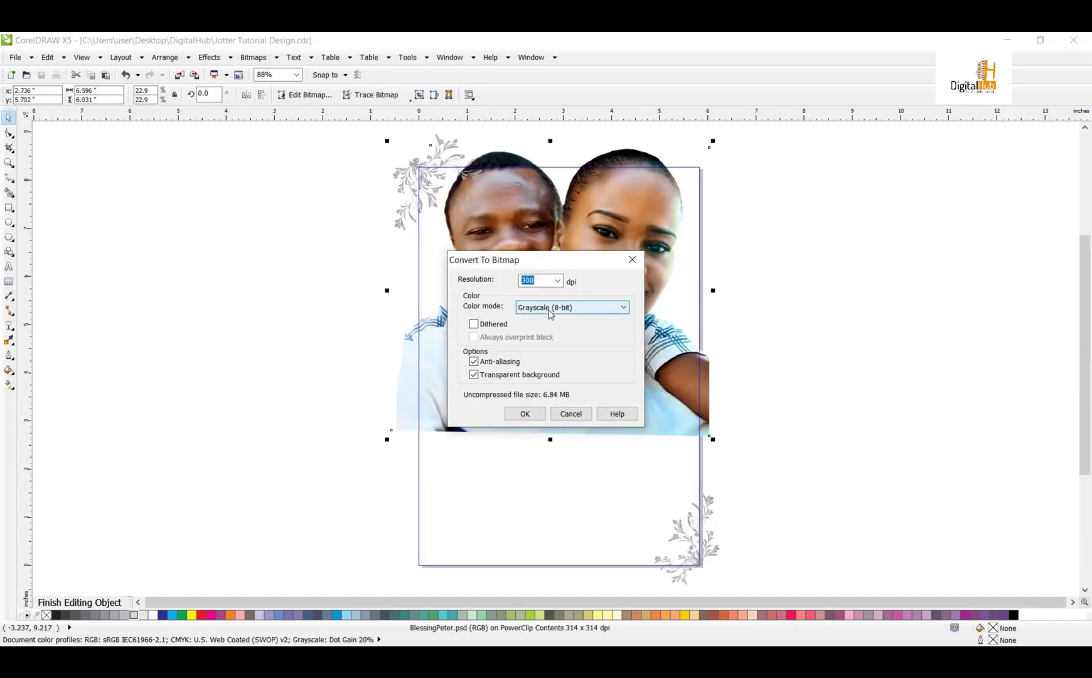
Convert the couple photo to a Grayscale (8-bit) bitmap.
left_click(551, 307)
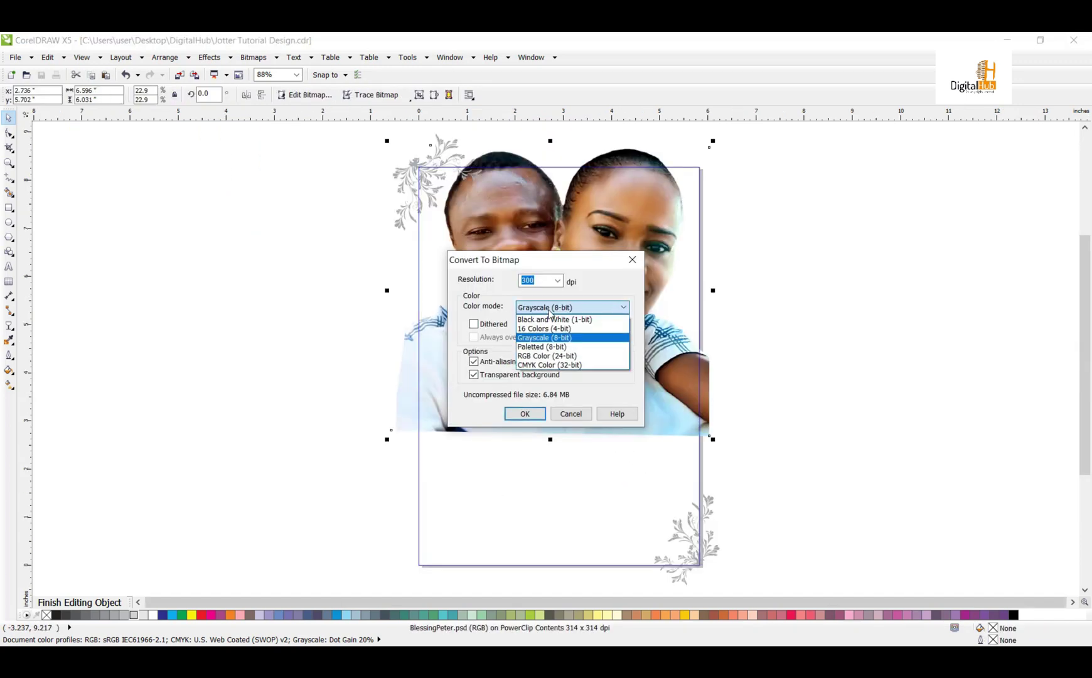
left_click(547, 356)
left_click(524, 414)
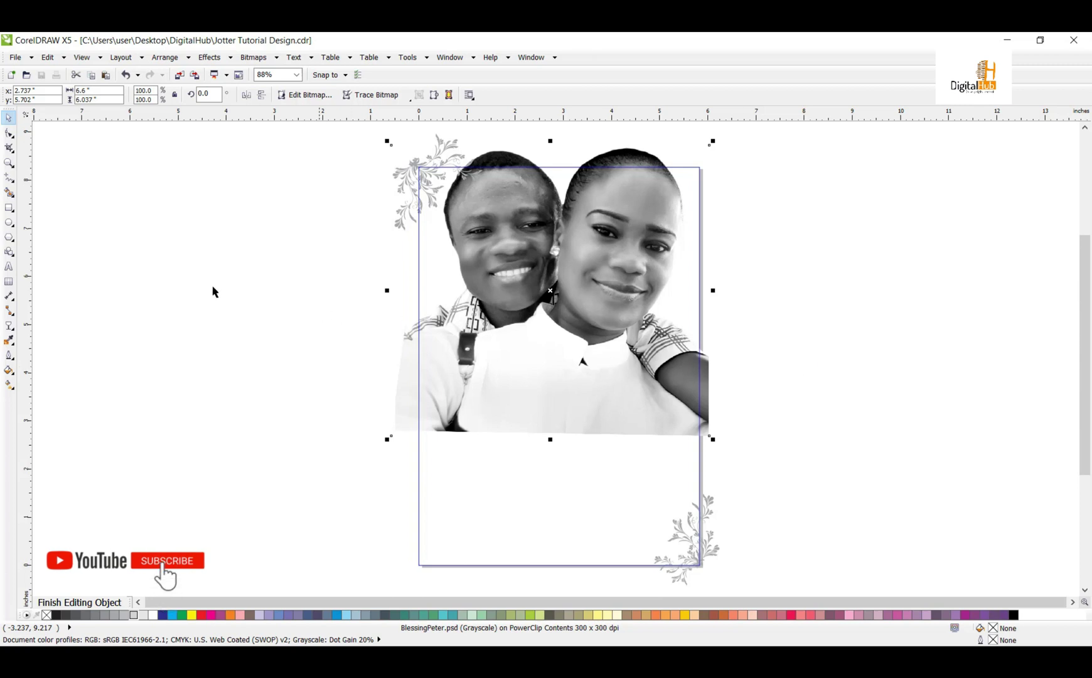
Give the photo Uniform transparency of 95.
left_click(9, 325)
left_click(91, 95)
left_click(74, 115)
left_click_drag(239, 94, 225, 94)
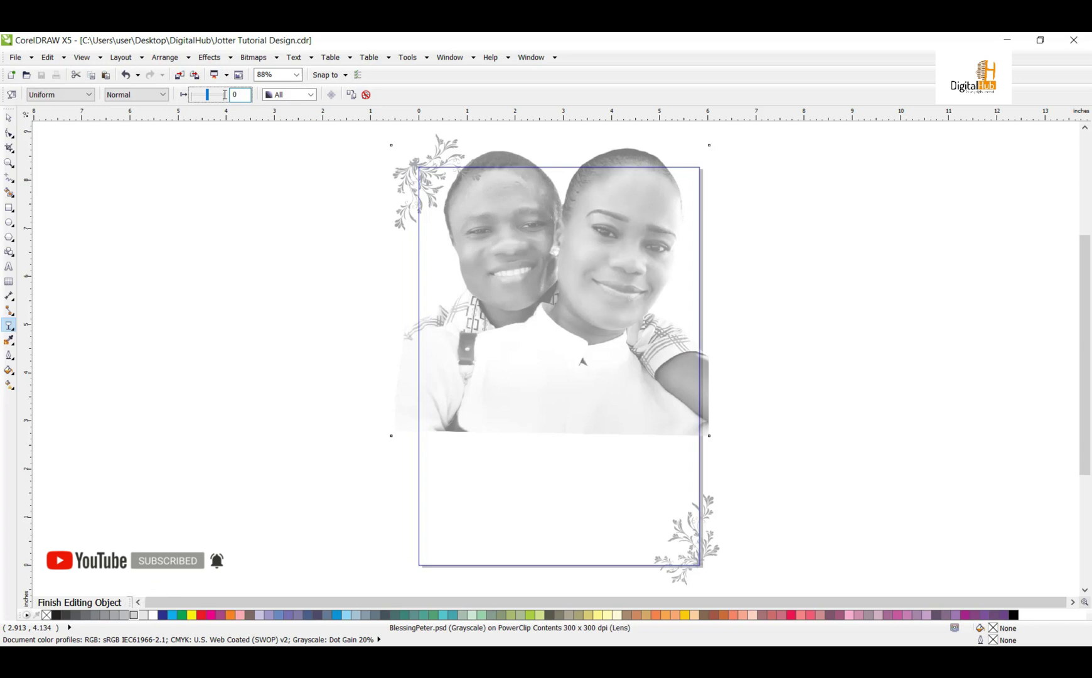
type("0")
key("BackSpace")
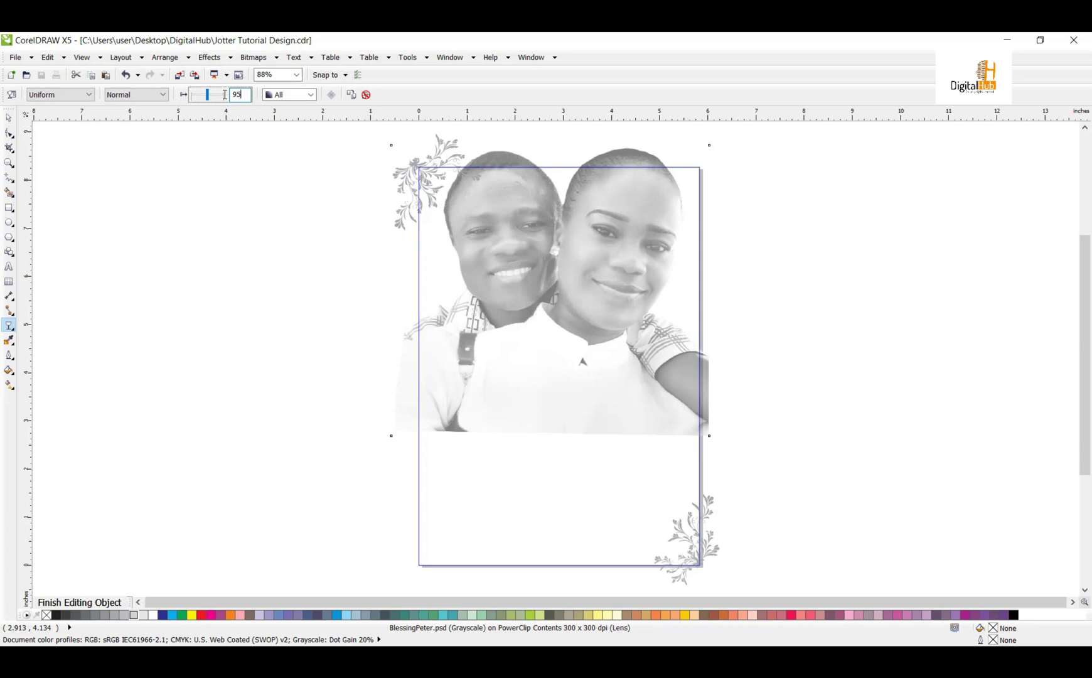
type("95")
key("Return")
key("space")
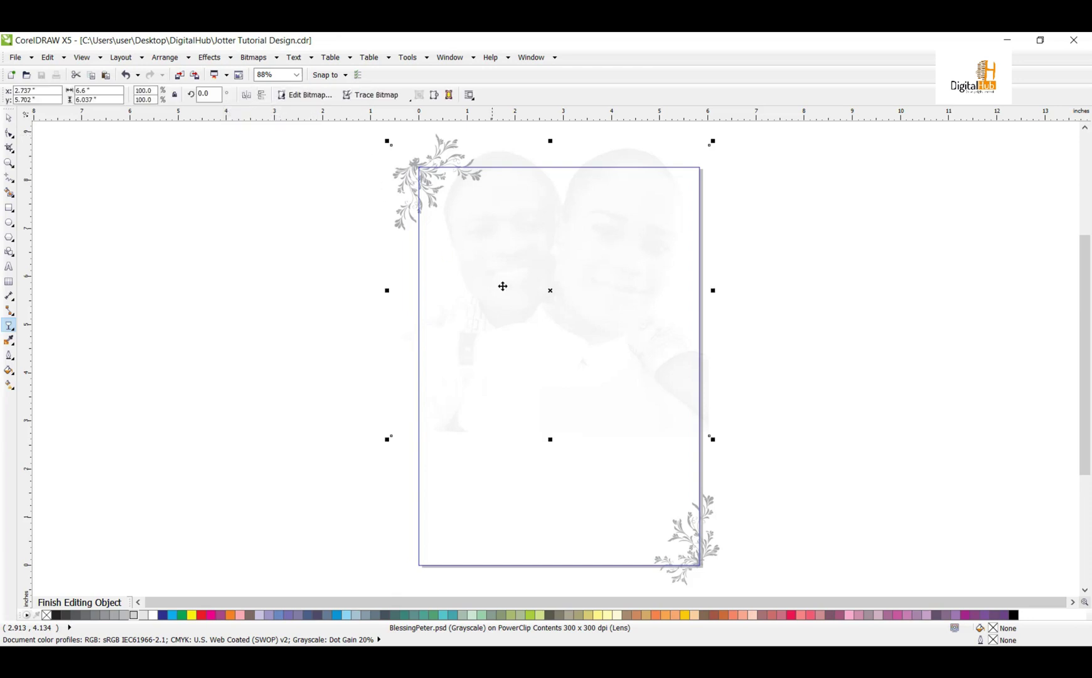
Flatten the faded photo into a 300 dpi bitmap with Convert to Bitmap.
left_click(253, 58)
left_click(277, 72)
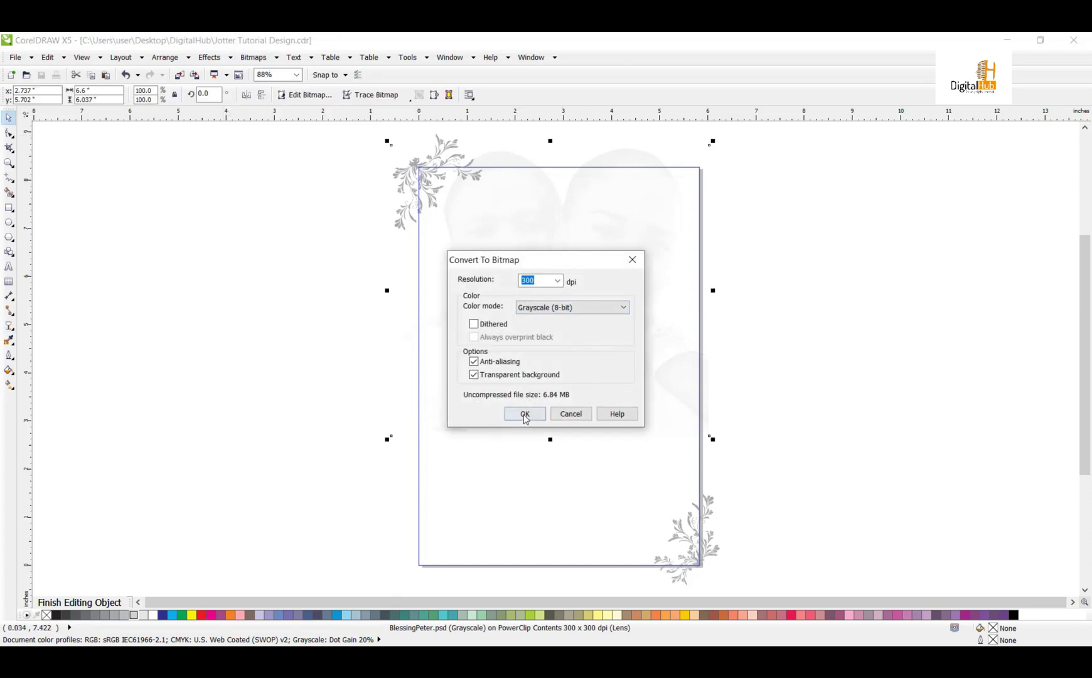
left_click(524, 416)
Add a top-to-bottom linear transparency to the couple photo, adjusting its start and end points.
key("t")
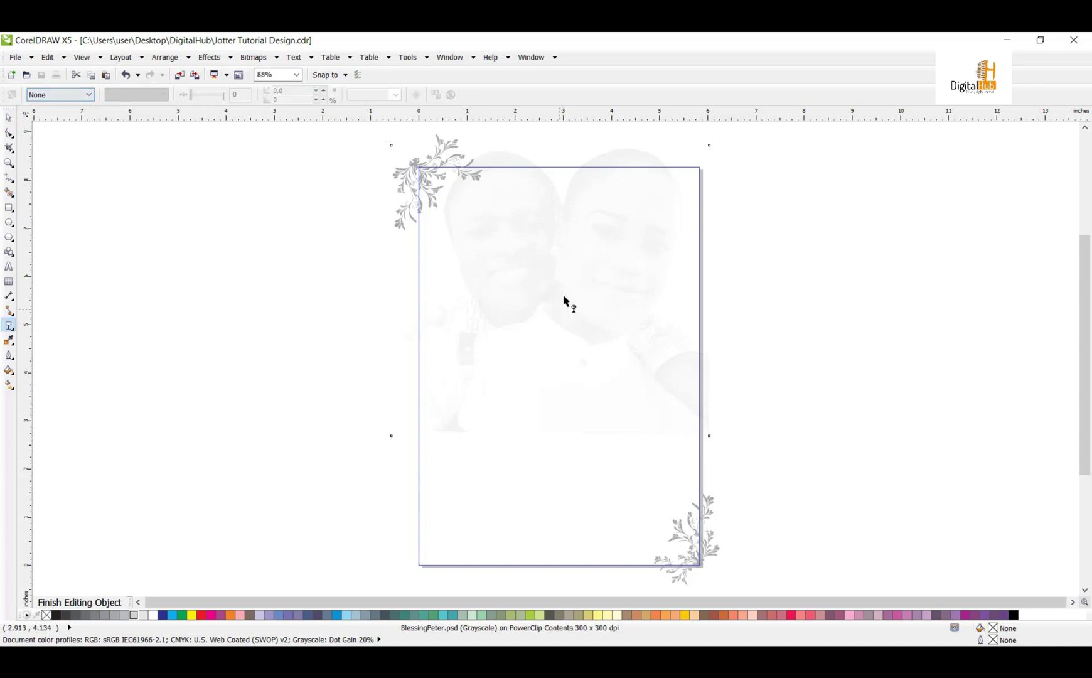
left_click_drag(564, 275, 556, 397)
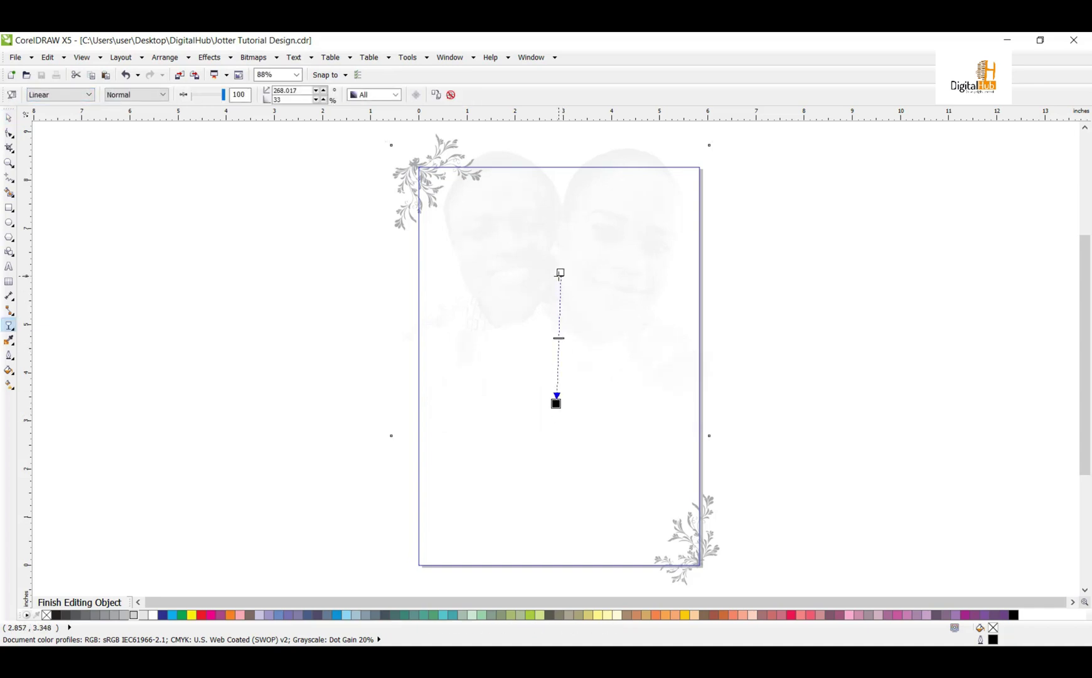
left_click_drag(558, 251, 552, 201)
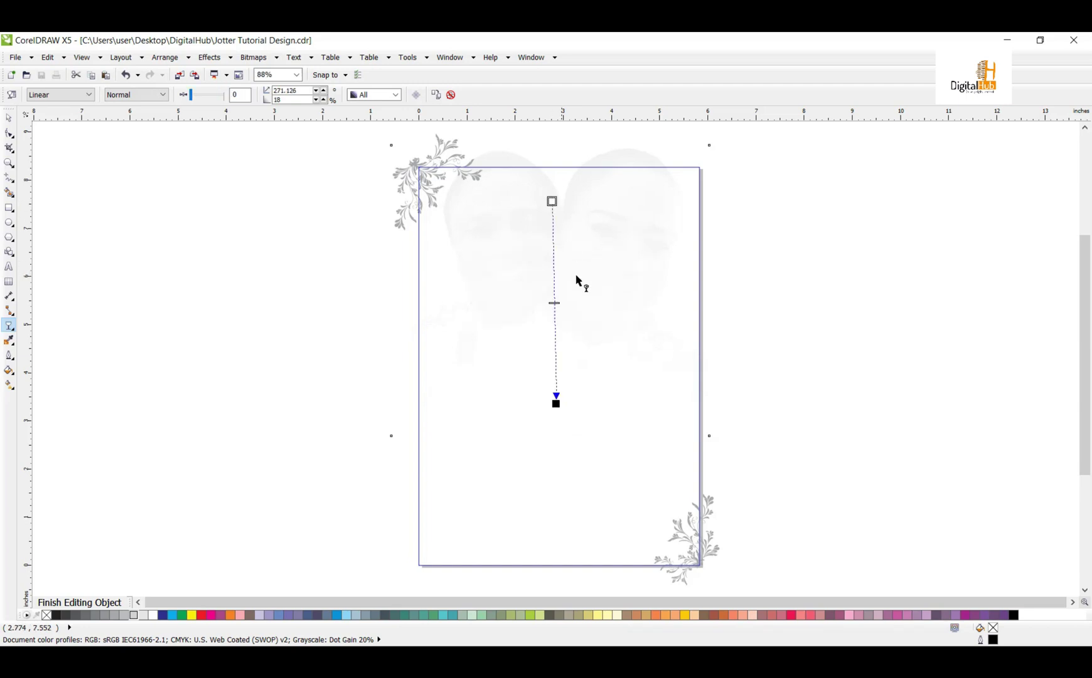
left_click_drag(555, 402, 556, 376)
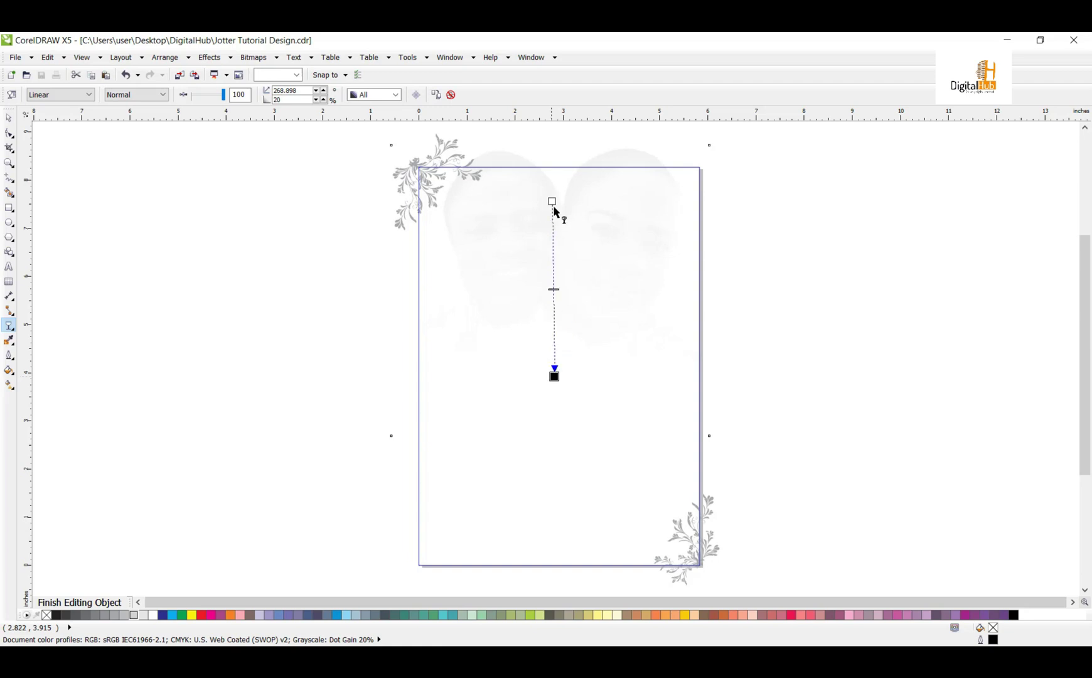
left_click_drag(554, 201, 560, 160)
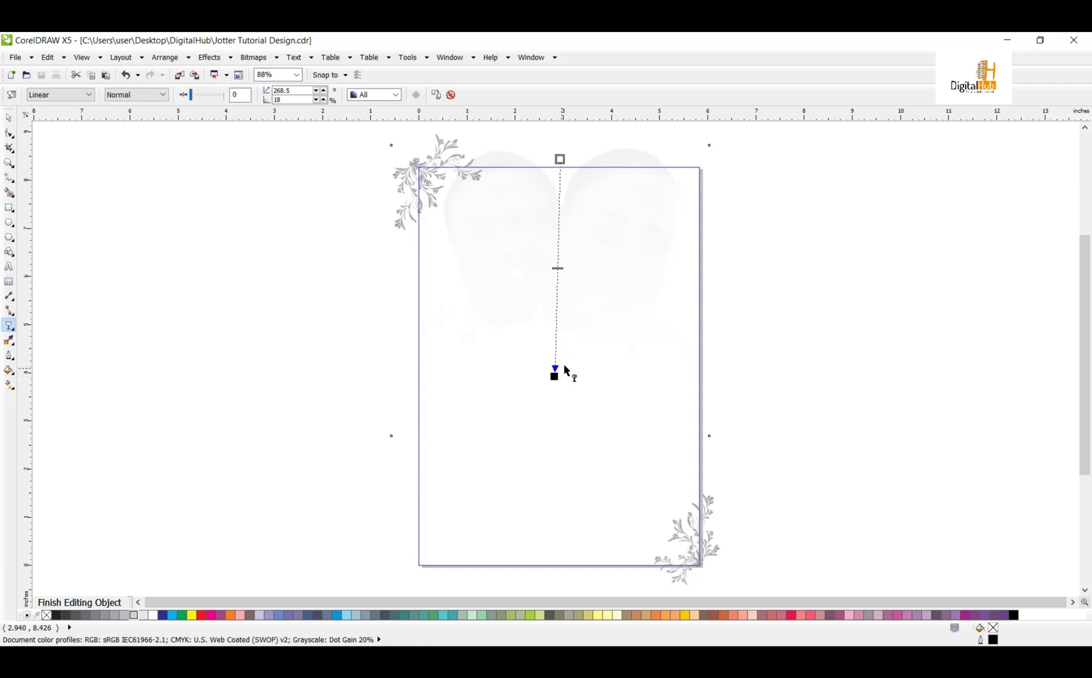
left_click_drag(555, 377, 560, 401)
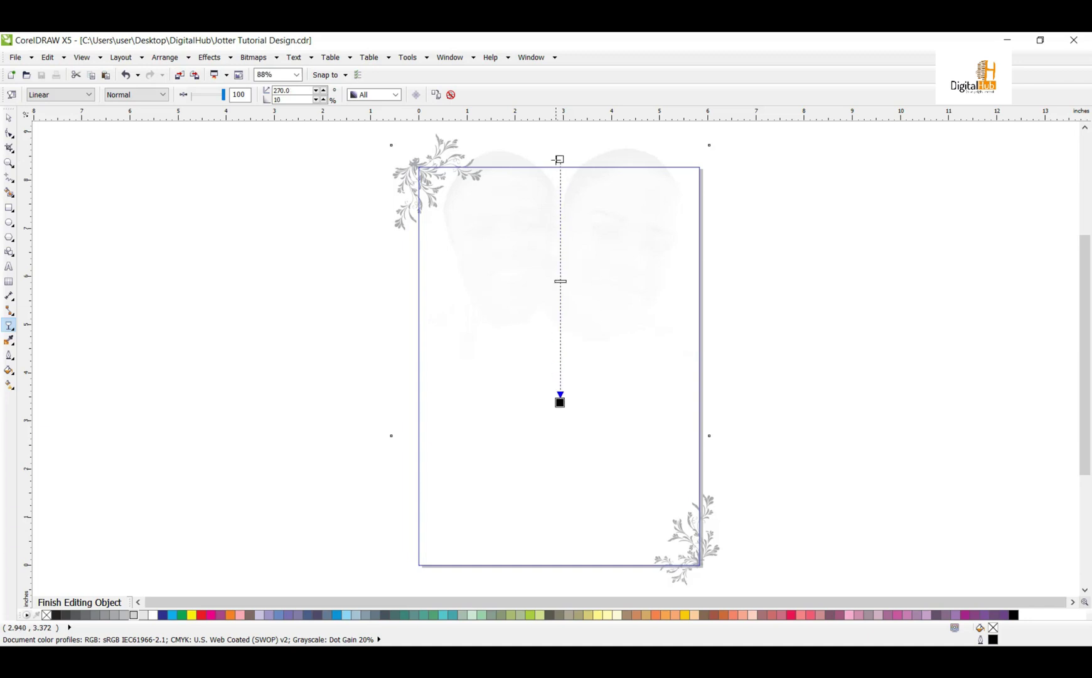
left_click_drag(560, 159, 559, 168)
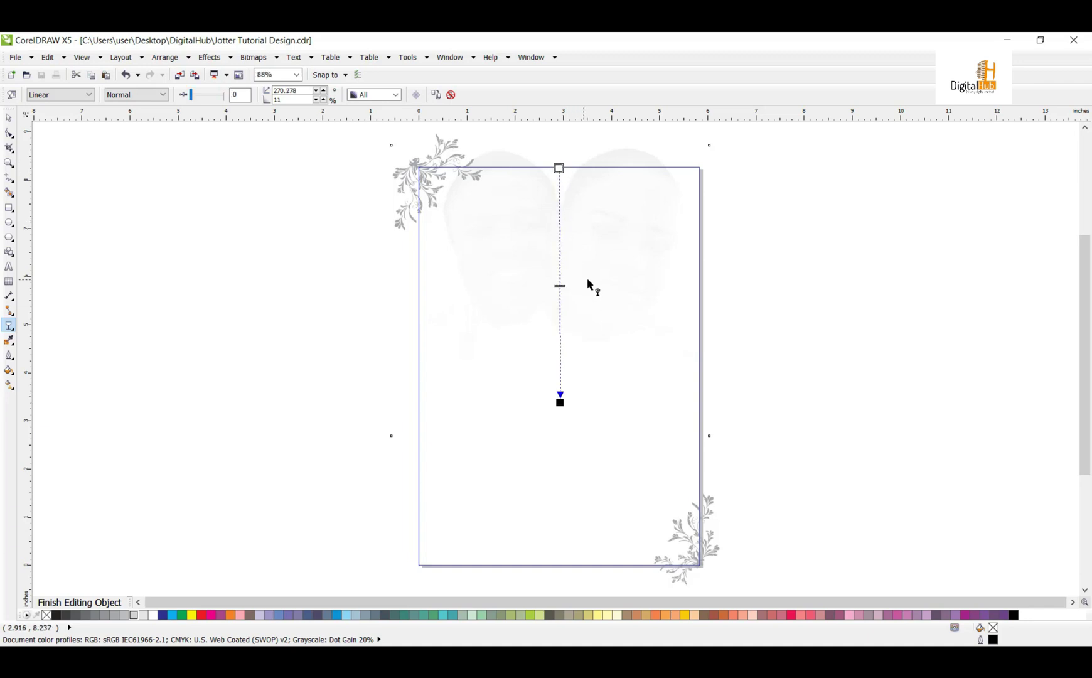
key("space")
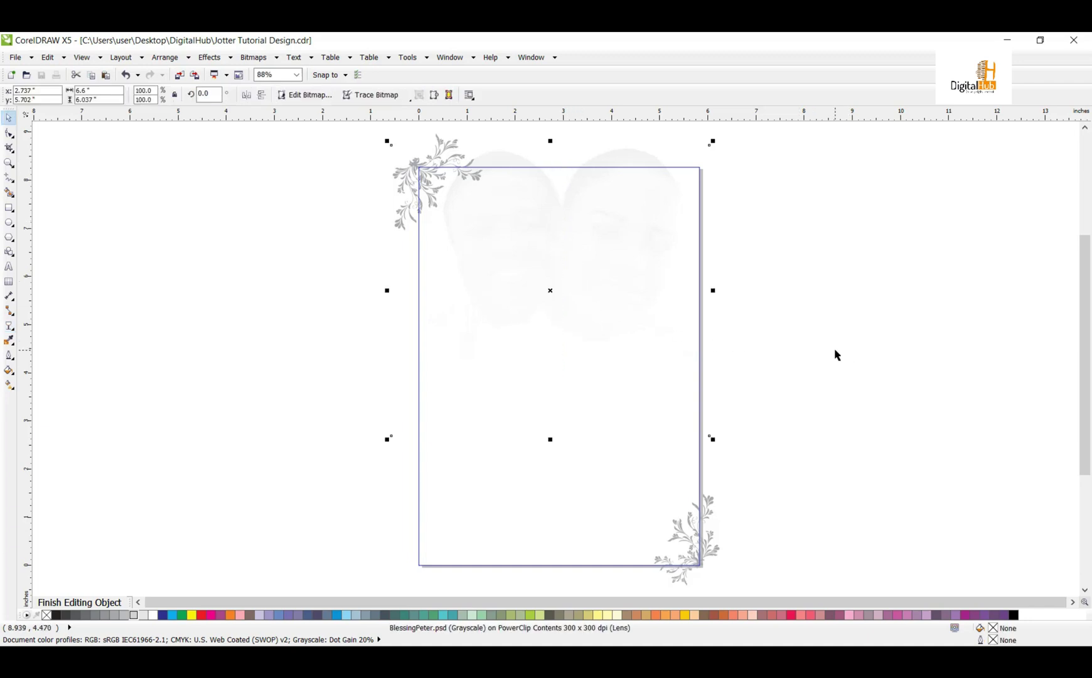
Finish editing the page, then shrink the heart photo copy to about 2.8 inches wide.
left_click(837, 355, "ctrl")
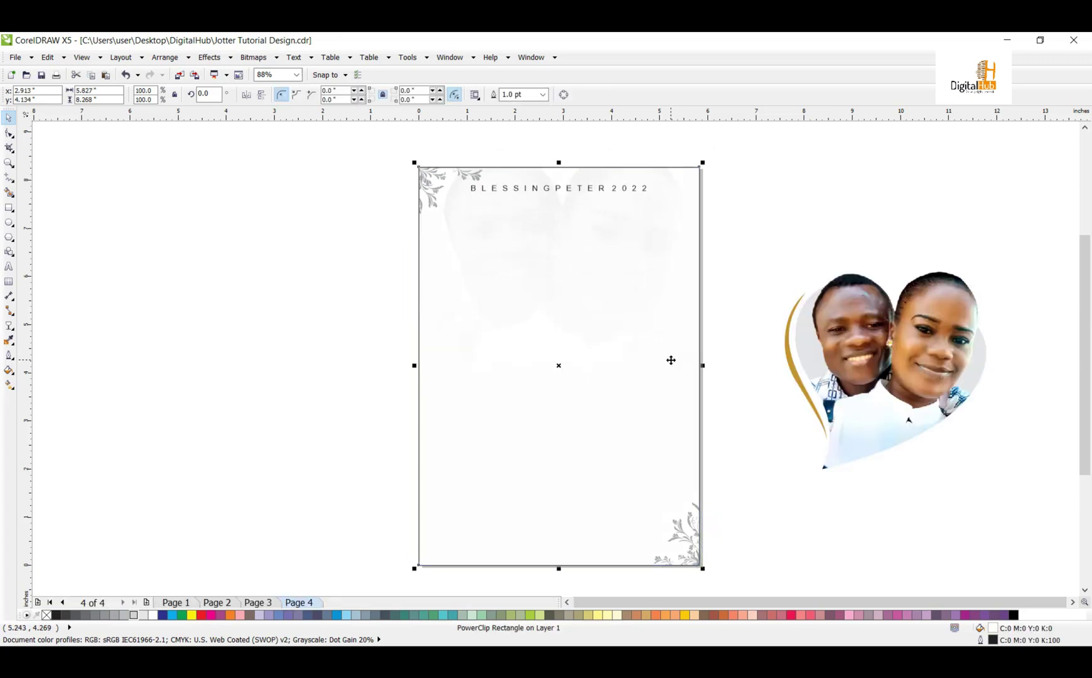
scroll(672, 359, "up", 1)
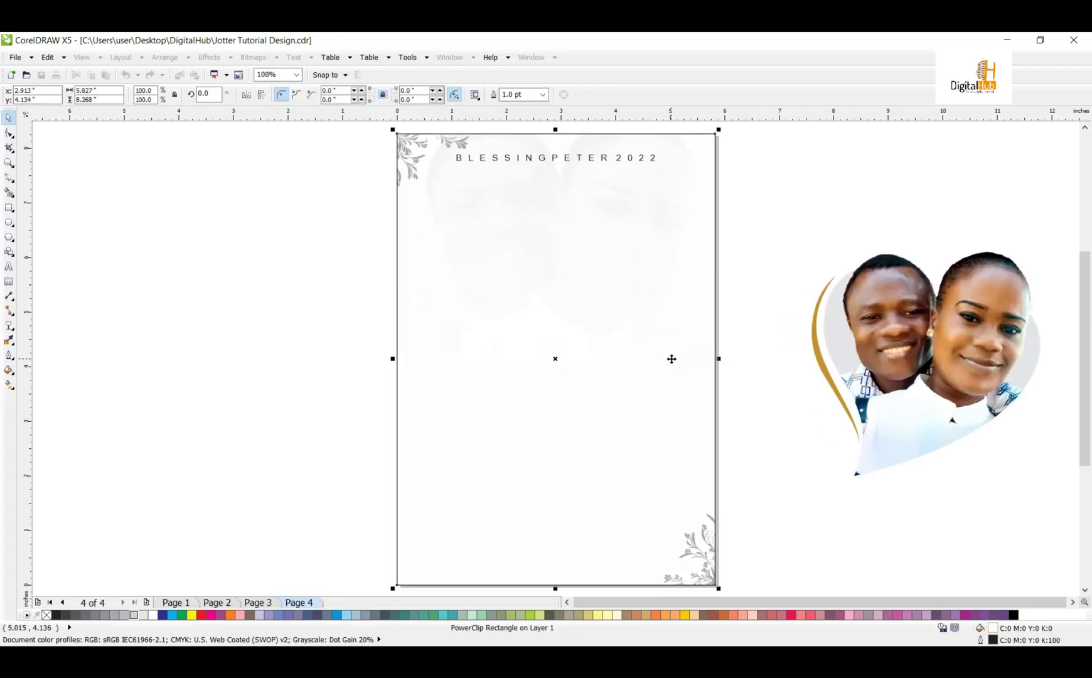
left_click_drag(772, 185, 1043, 548)
left_click_drag(910, 245, 865, 292)
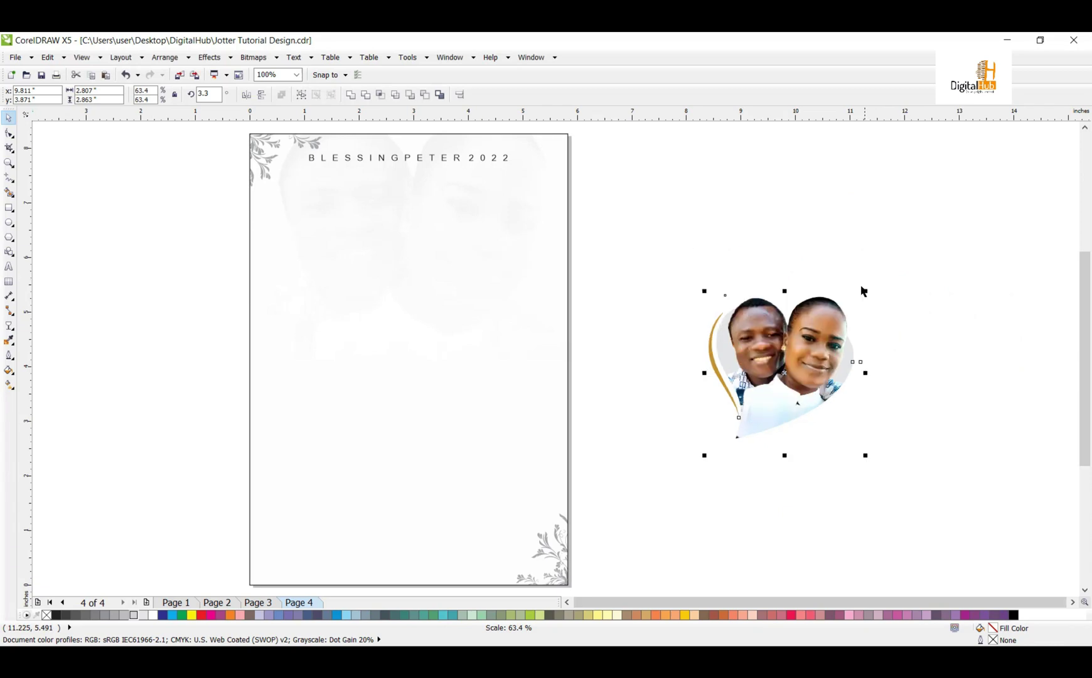
left_click(664, 369)
Recolour the gold accent curve 20% grey and group the four heart photo parts.
left_click_drag(637, 258, 766, 453)
left_click(135, 616)
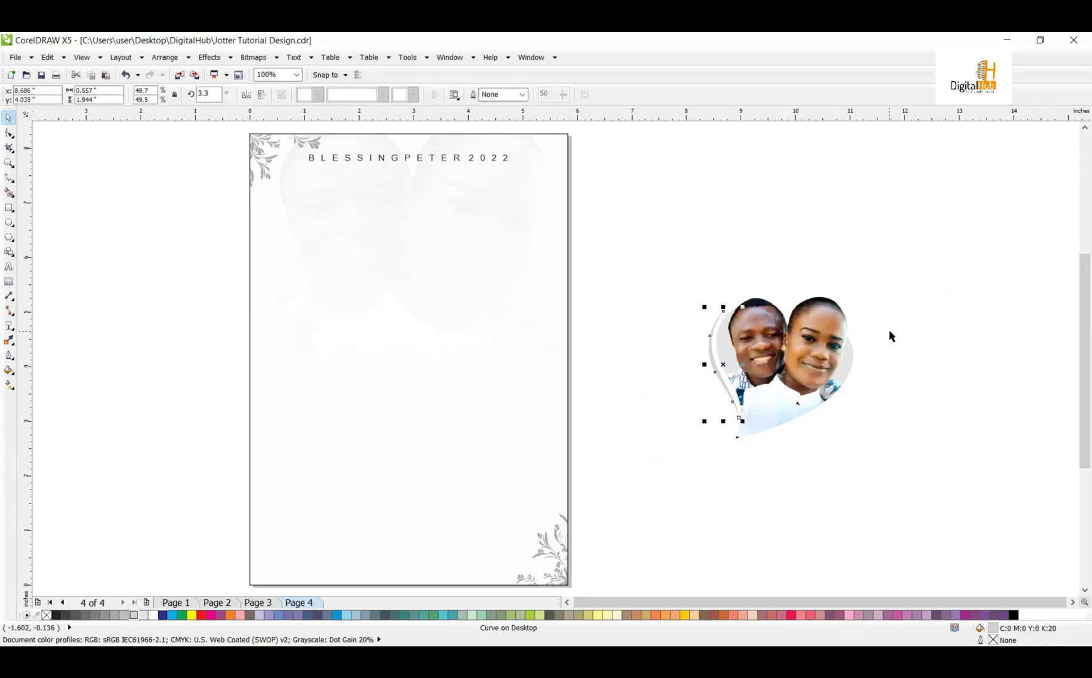
left_click_drag(949, 284, 726, 540)
left_click(765, 404)
left_click(748, 246)
left_click_drag(746, 233, 952, 480)
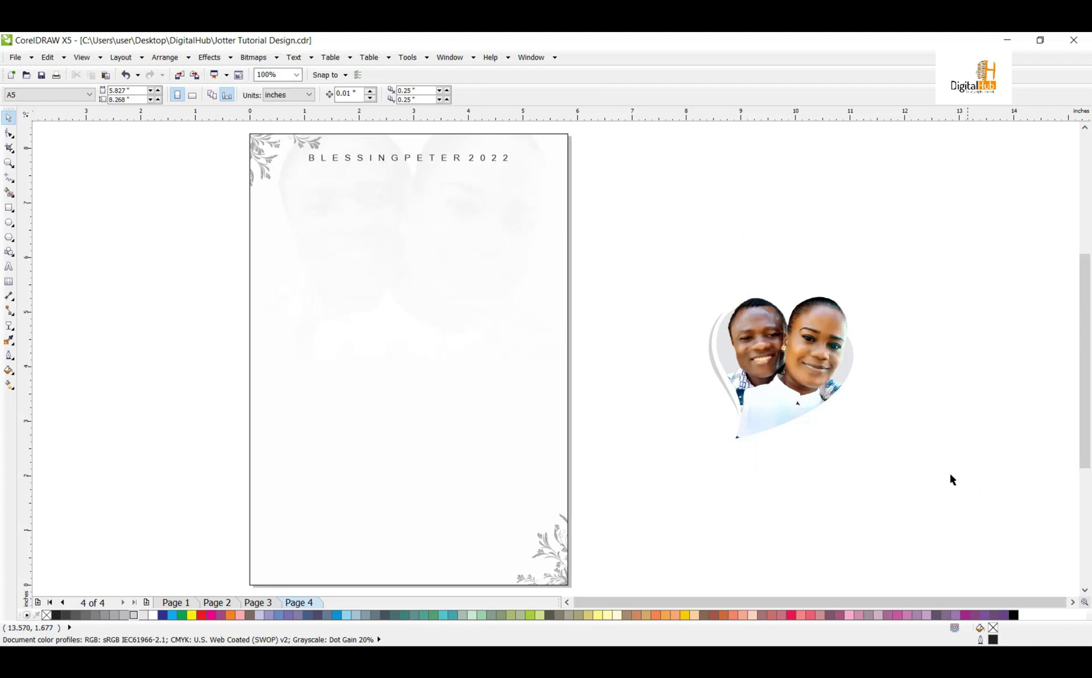
left_click(794, 436)
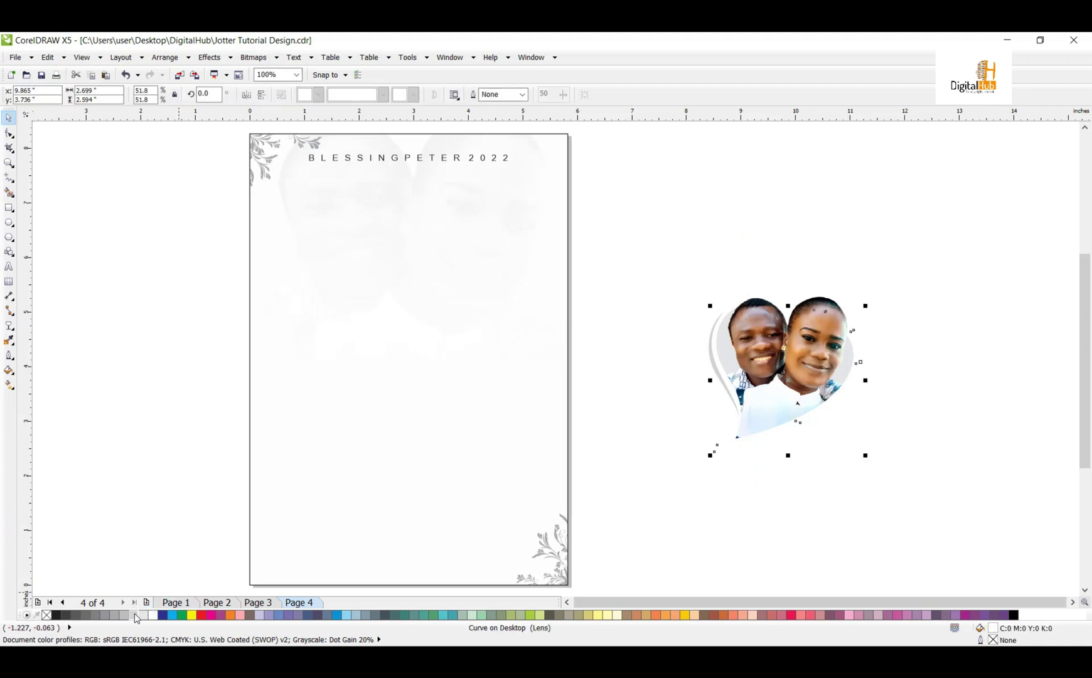
left_click_drag(635, 234, 964, 514)
key("ctrl+g")
Ungroup the heart photo and convert its photo bitmap with Convert to Bitmap.
left_click(922, 337)
left_click(804, 340)
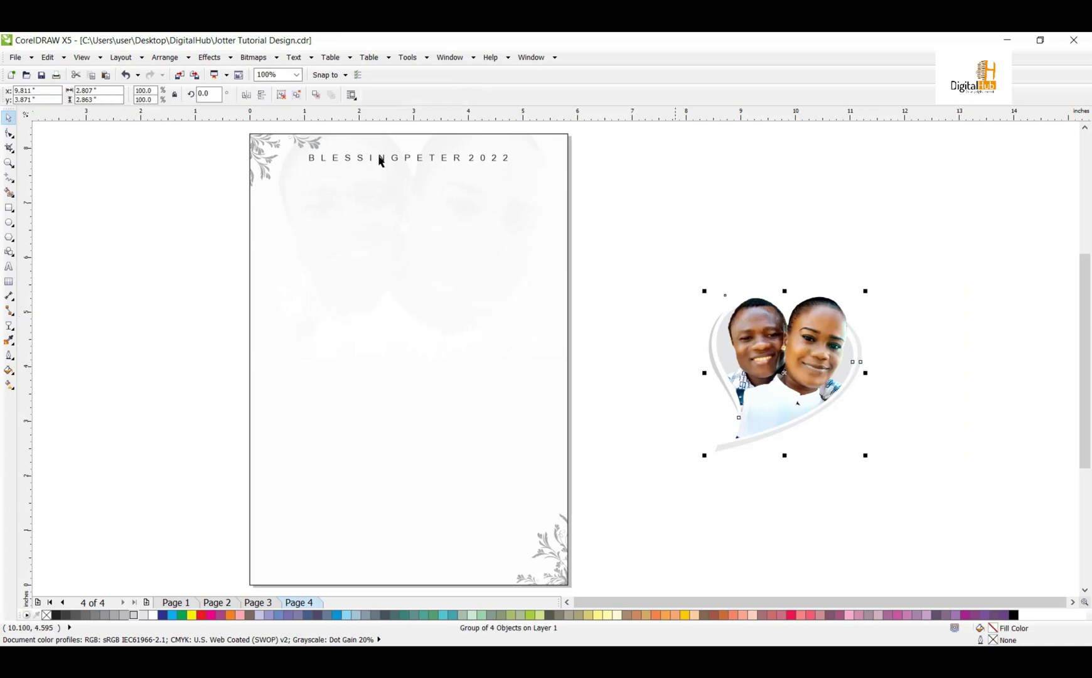
left_click(281, 95)
key("Tab")
left_click(282, 57)
left_click(293, 73)
left_click(525, 414)
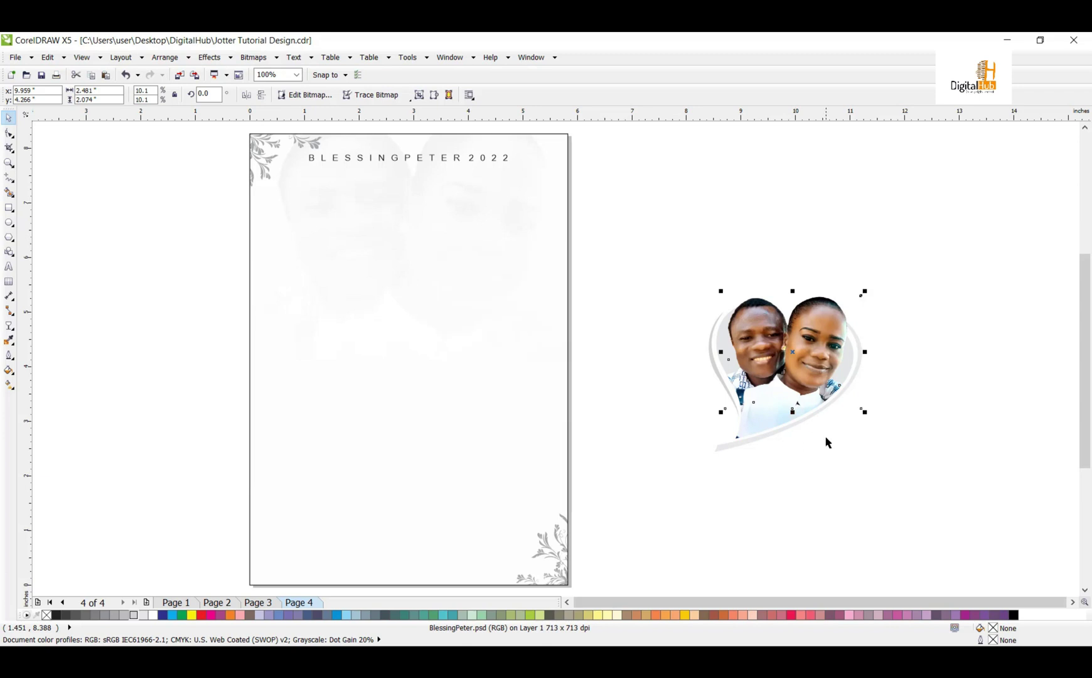
Convert the photo inside the heart frame to a grayscale bitmap and reselect all four parts.
left_click(765, 419)
right_click(757, 421)
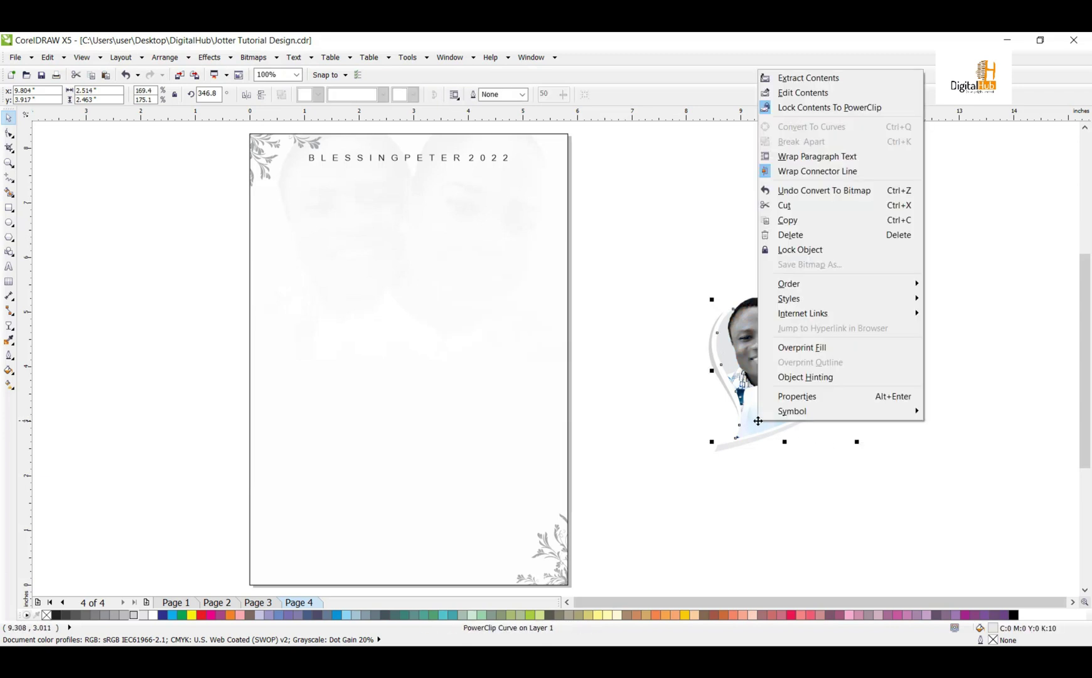
left_click(782, 94)
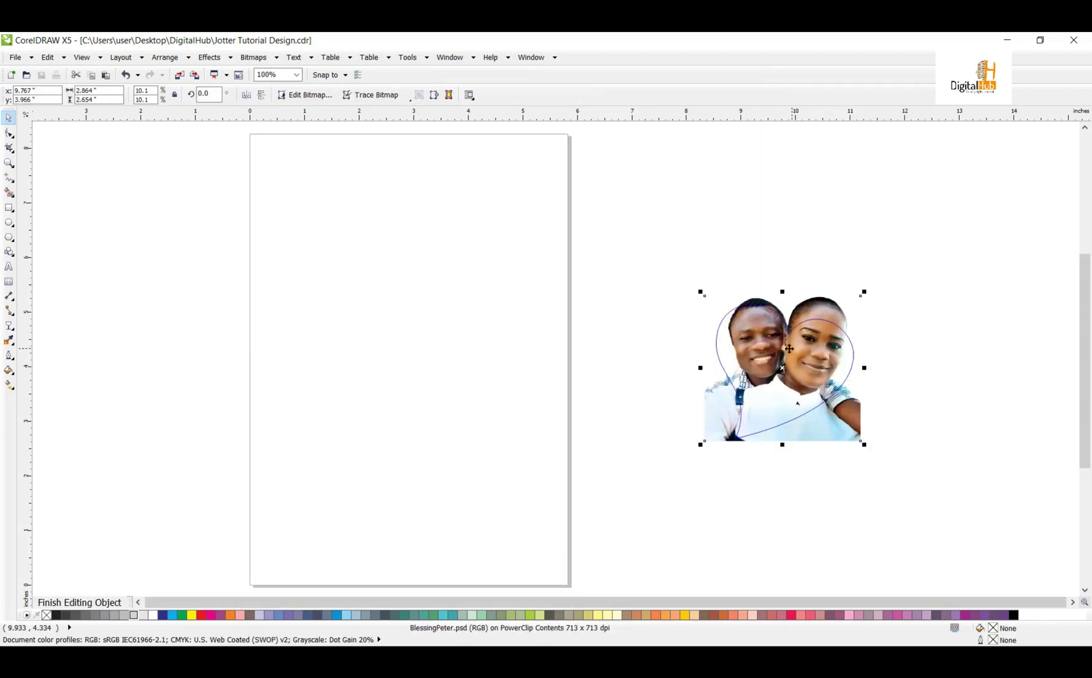
left_click(275, 55)
left_click(296, 78)
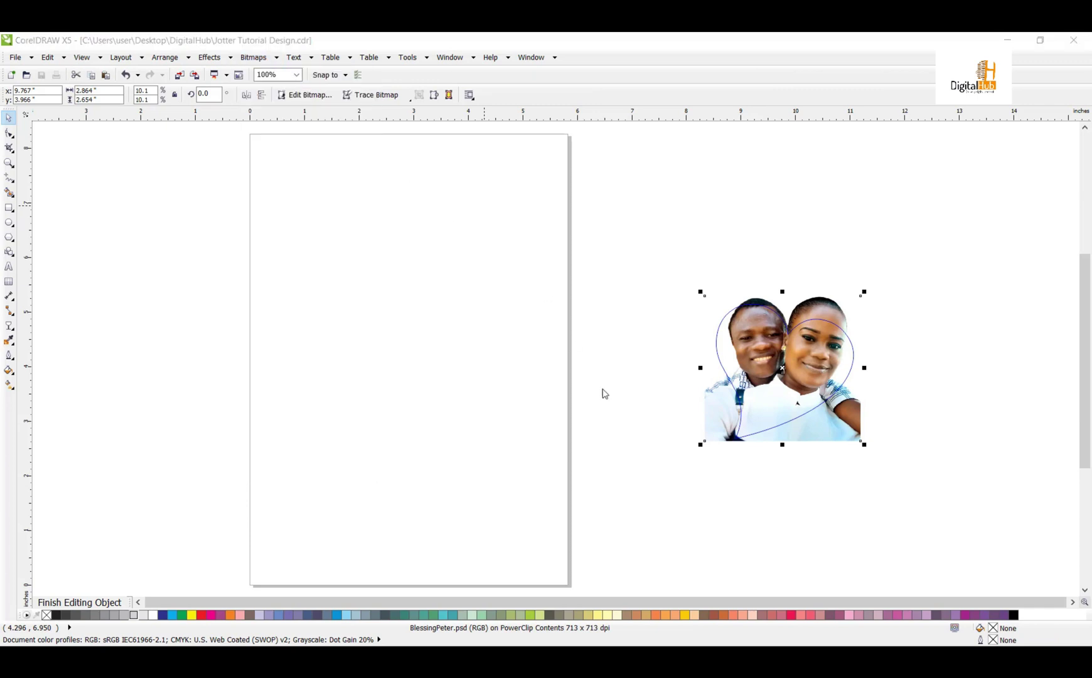
left_click(525, 417)
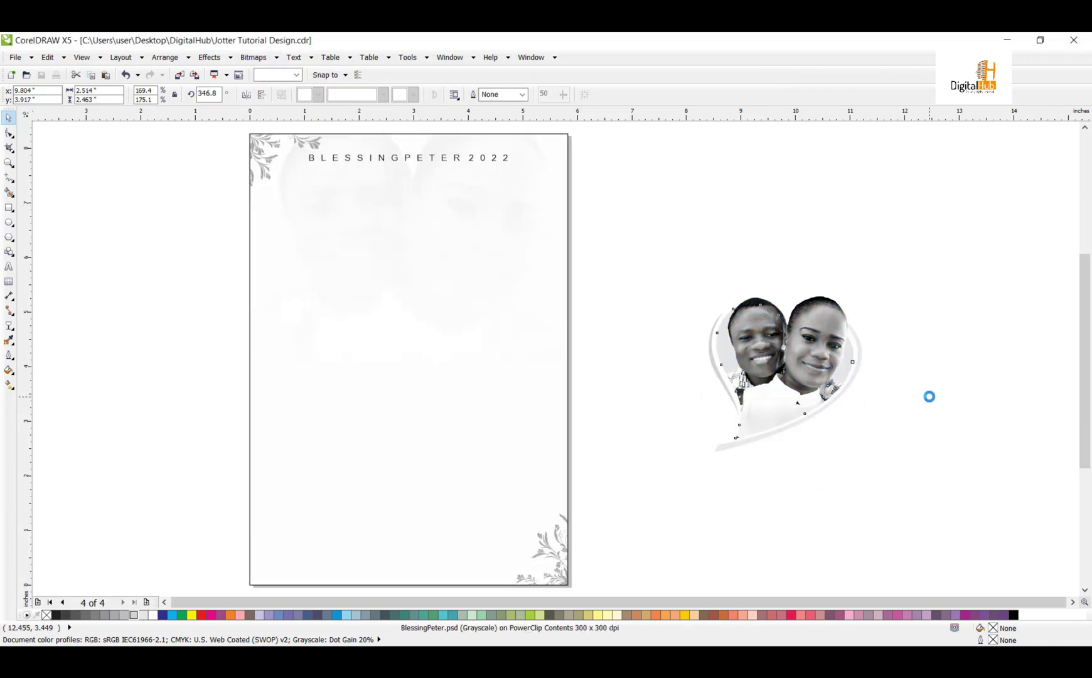
left_click_drag(648, 242, 928, 526)
Group the heart photo parts and mirror the group horizontally.
left_click(301, 94)
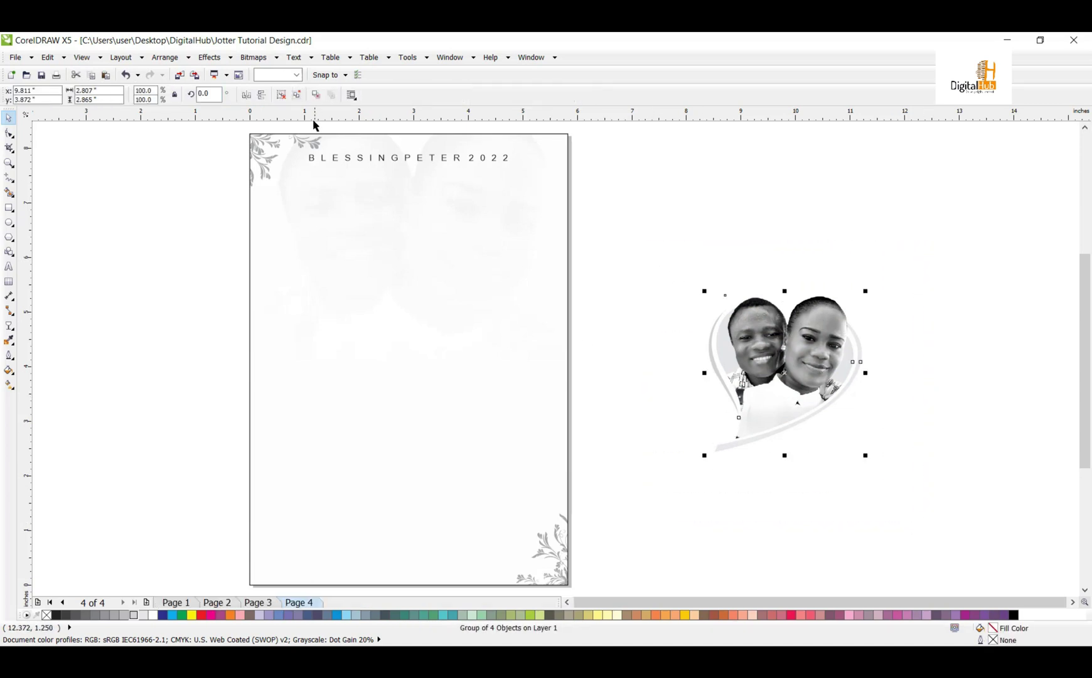
left_click(262, 95)
left_click(262, 94)
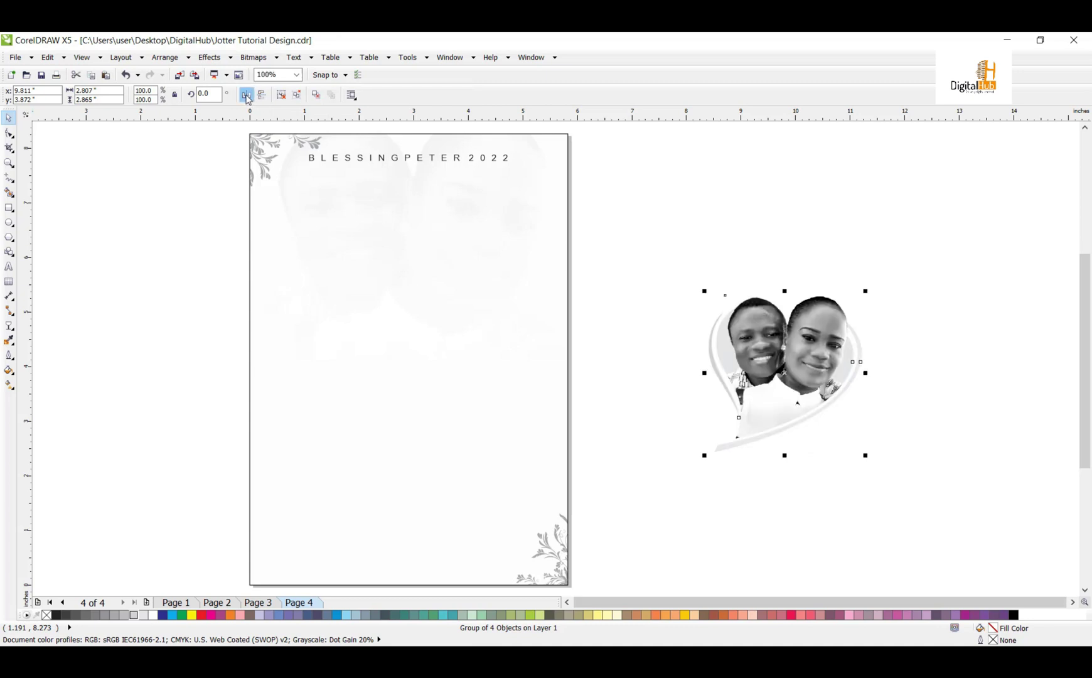
left_click(246, 96)
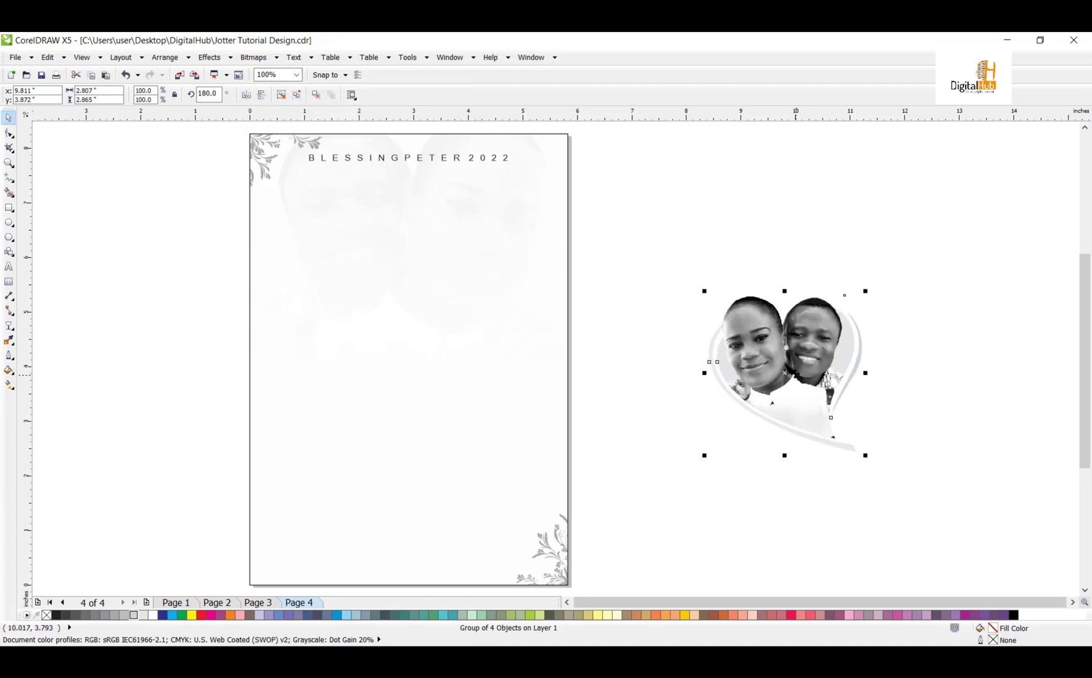
Place the heart photo in the page's bottom-left corner, in front of the background, scaled to about 35%.
left_click_drag(792, 369, 170, 421)
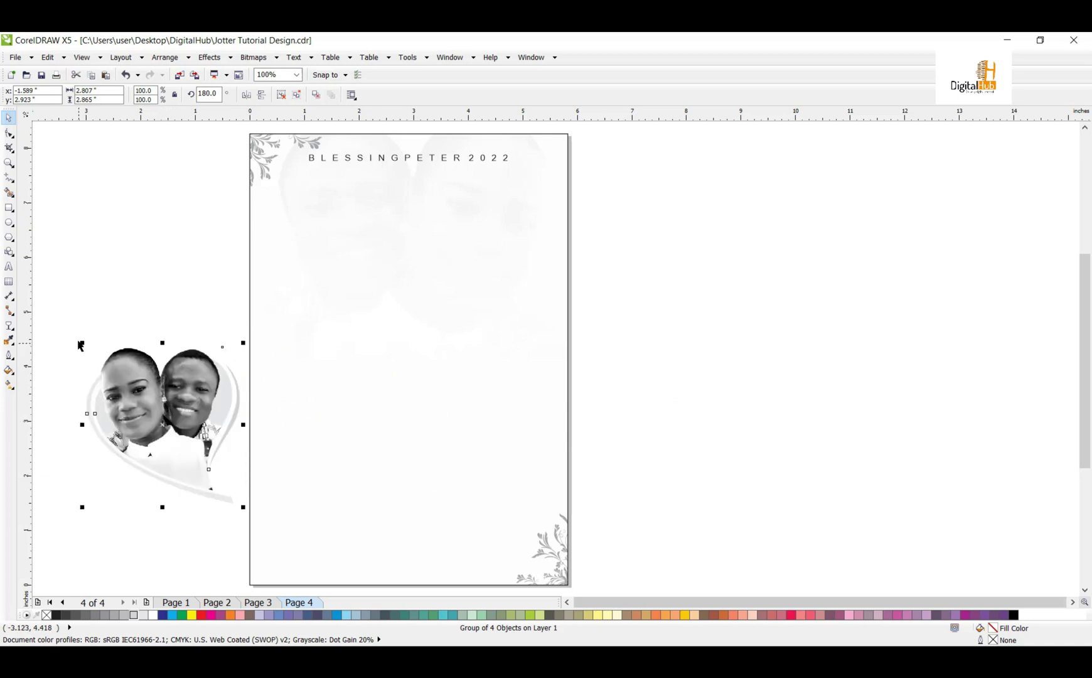
left_click_drag(82, 342, 169, 429)
left_click_drag(234, 484, 295, 532)
key("shift+Page_Up")
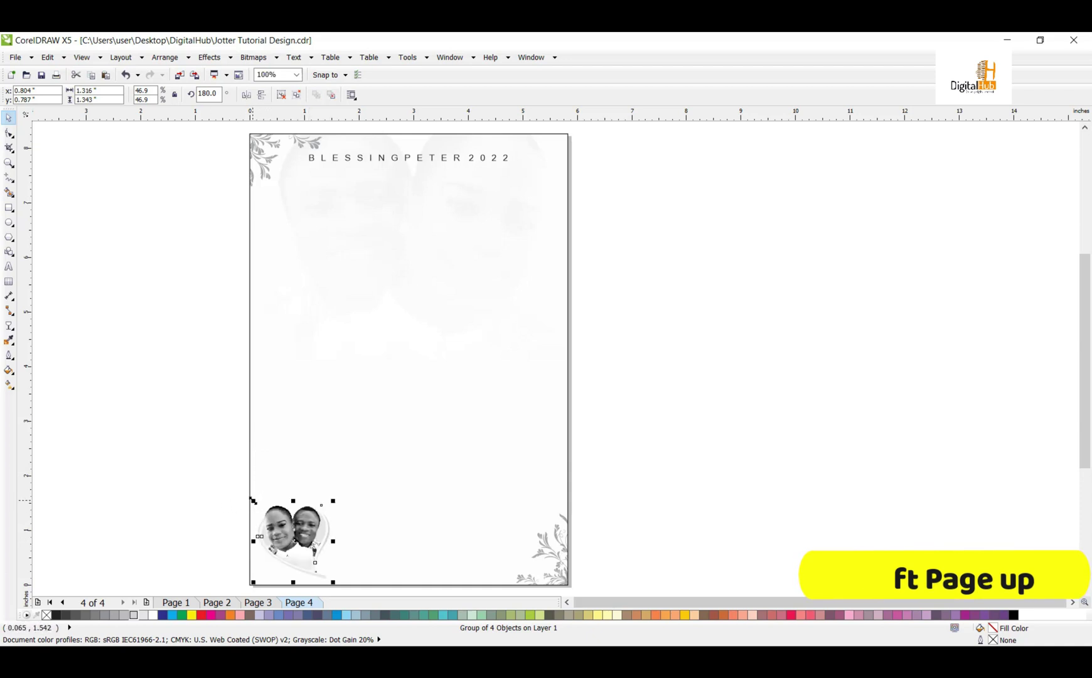
left_click_drag(255, 506, 283, 551)
left_click(163, 414)
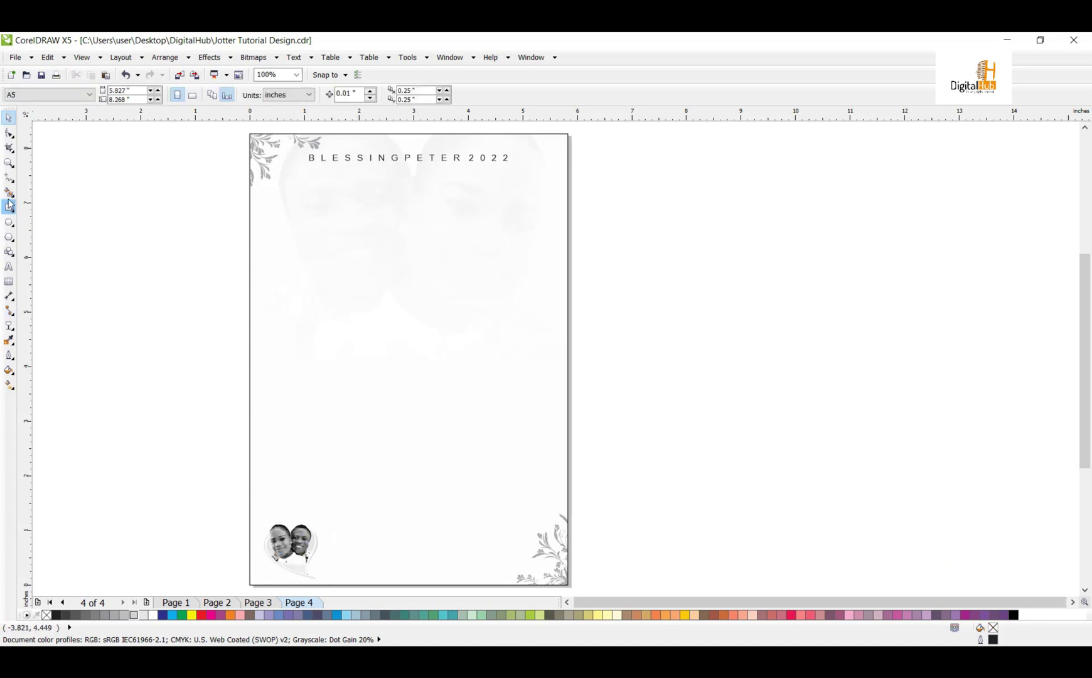
Draw a straight Freehand line across the page and move it just under the header.
left_click(9, 181)
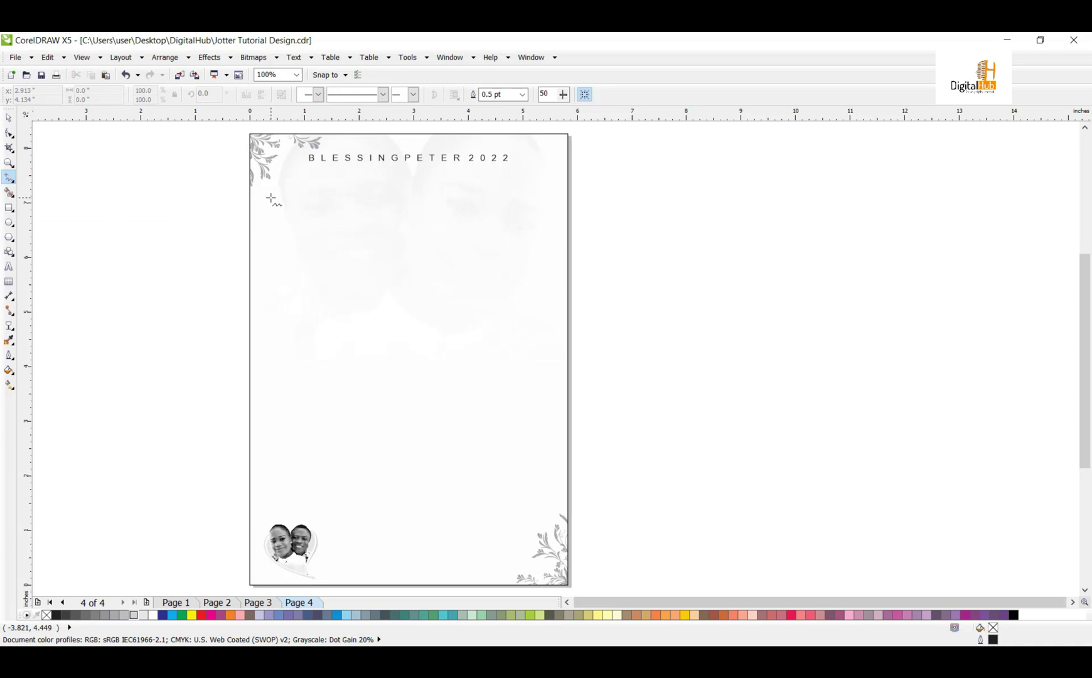
left_click(546, 199)
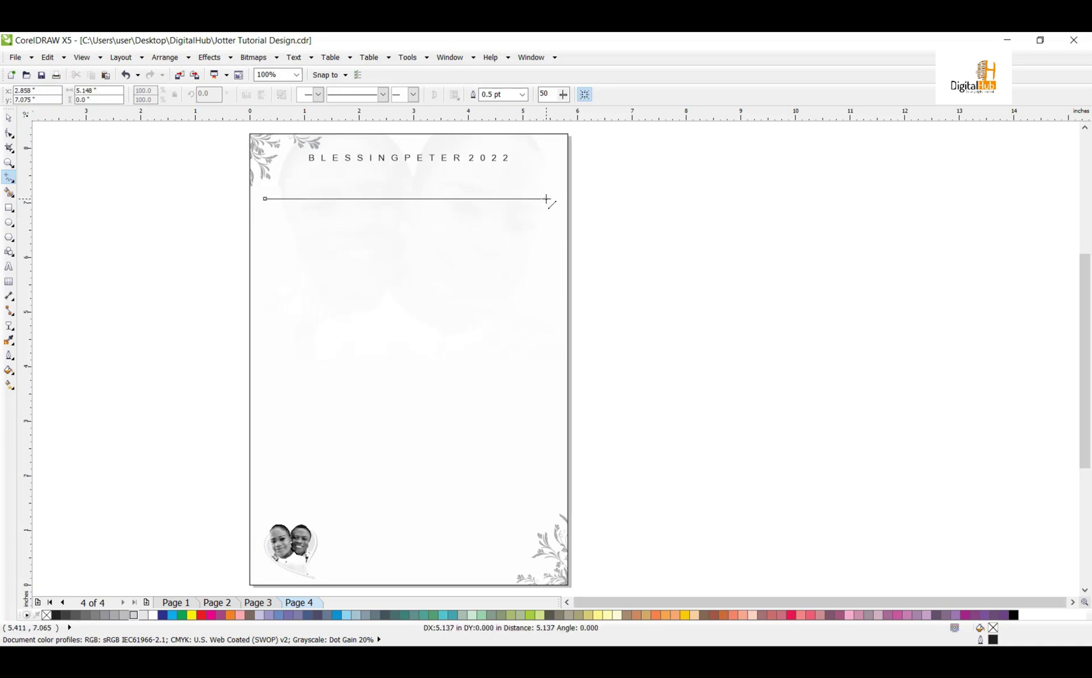
key("space")
left_click(582, 210)
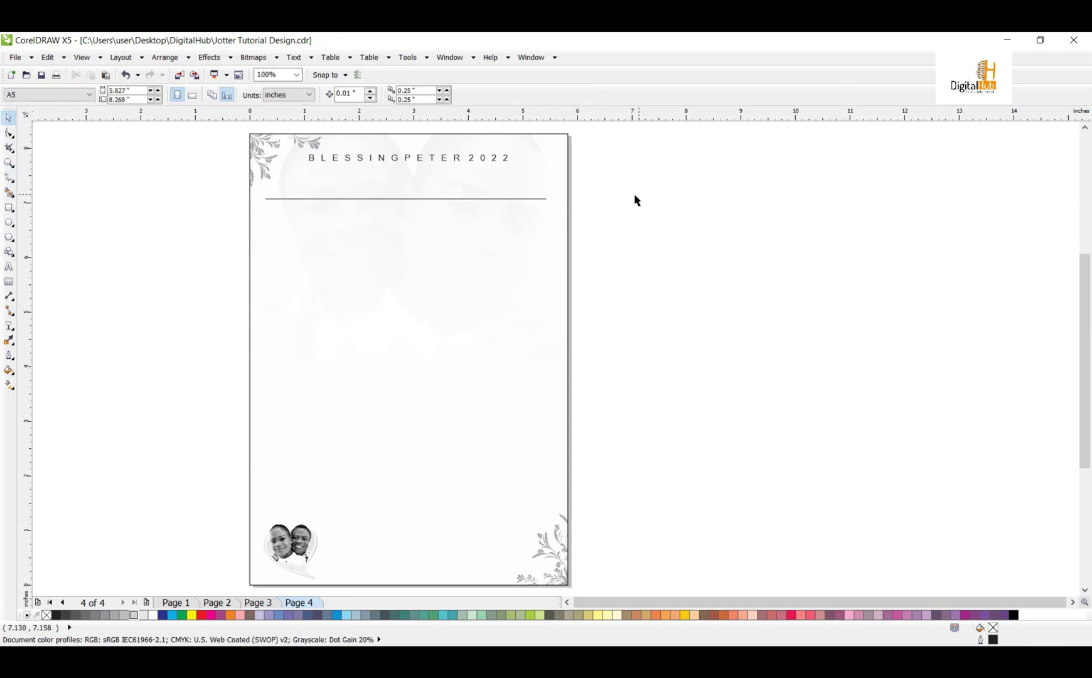
left_click_drag(639, 194, 182, 237)
mouse_move(406, 200)
left_mouse_down()
mouse_move(406, 181)
mouse_move(406, 206)
left_mouse_up()
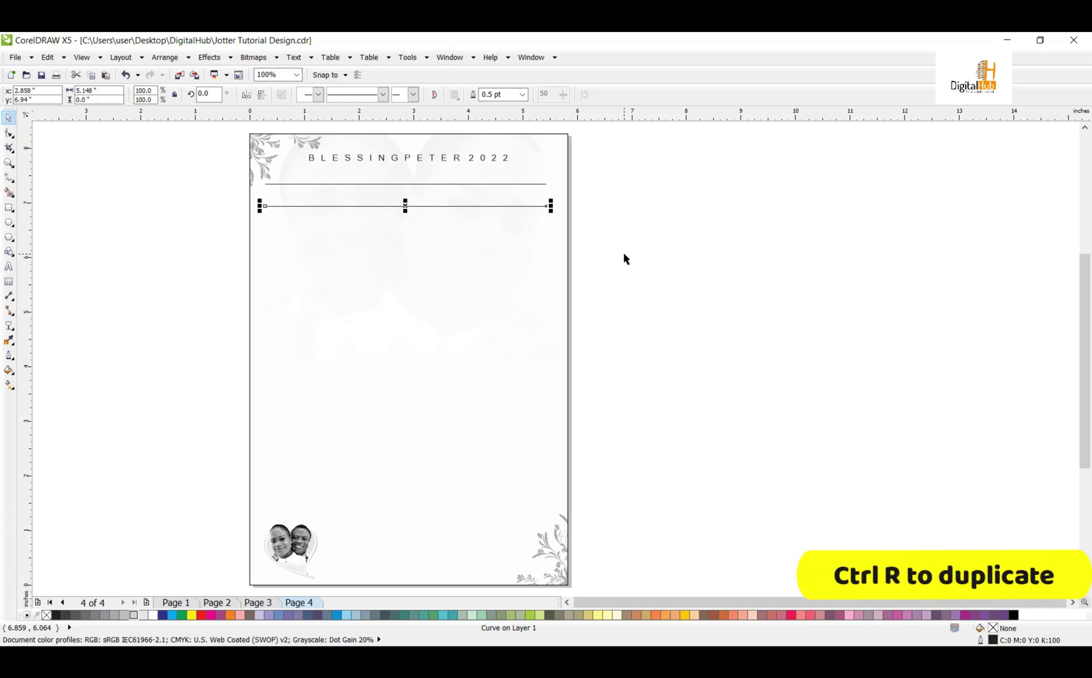
Repeat the line copy three times with Ctrl+R, then zoom into the page's lower part.
key("ctrl+r")
key("ctrl+r")
key("ctrl+r")
key("ctrl+r")
key("ctrl+r")
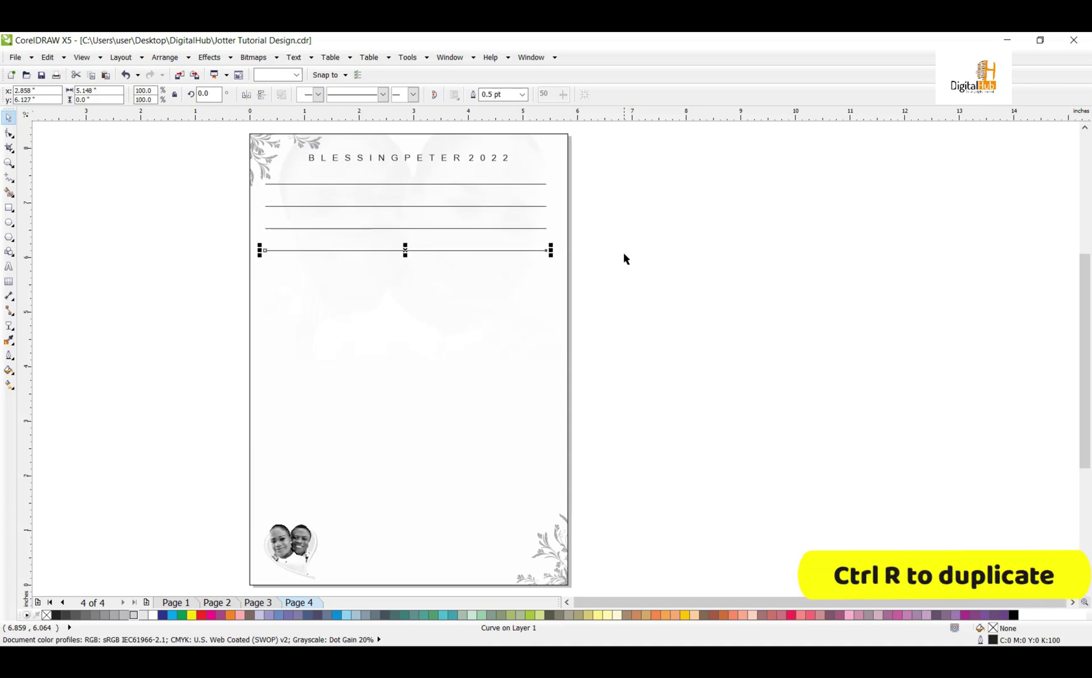
key("ctrl+r")
key("ctrl+r")
key("ctrl+r")
key("ctrl+r")
key("ctrl+r")
key("ctrl+r")
key("ctrl+r")
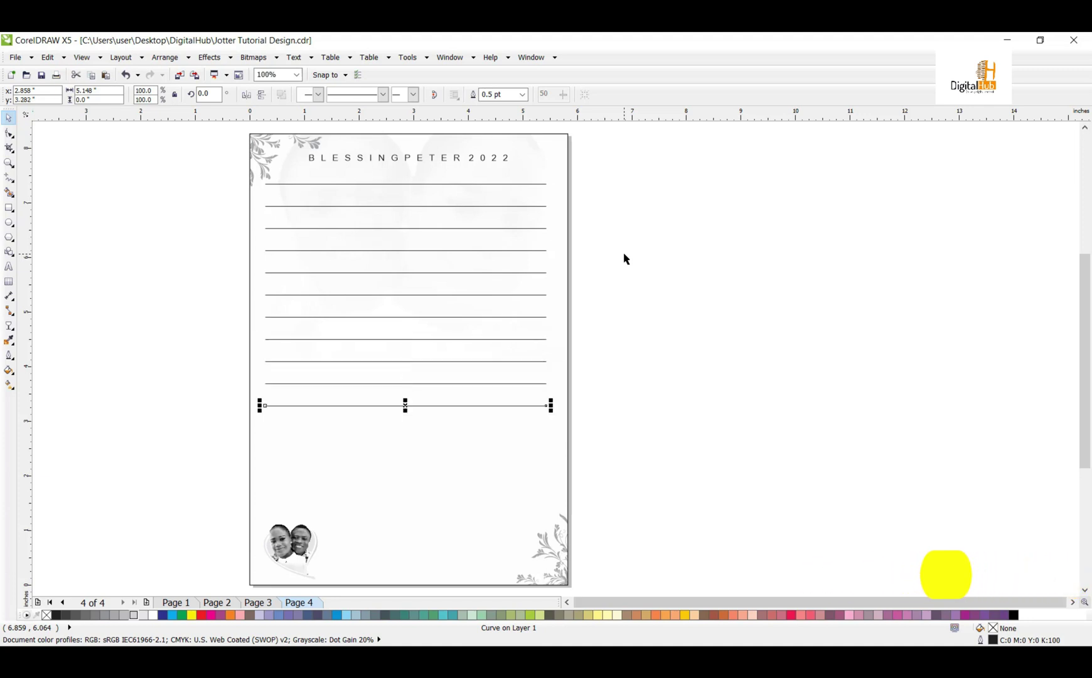
key("ctrl+r")
key("ctrl+r")
key("ctrl+r")
key("ctrl+r")
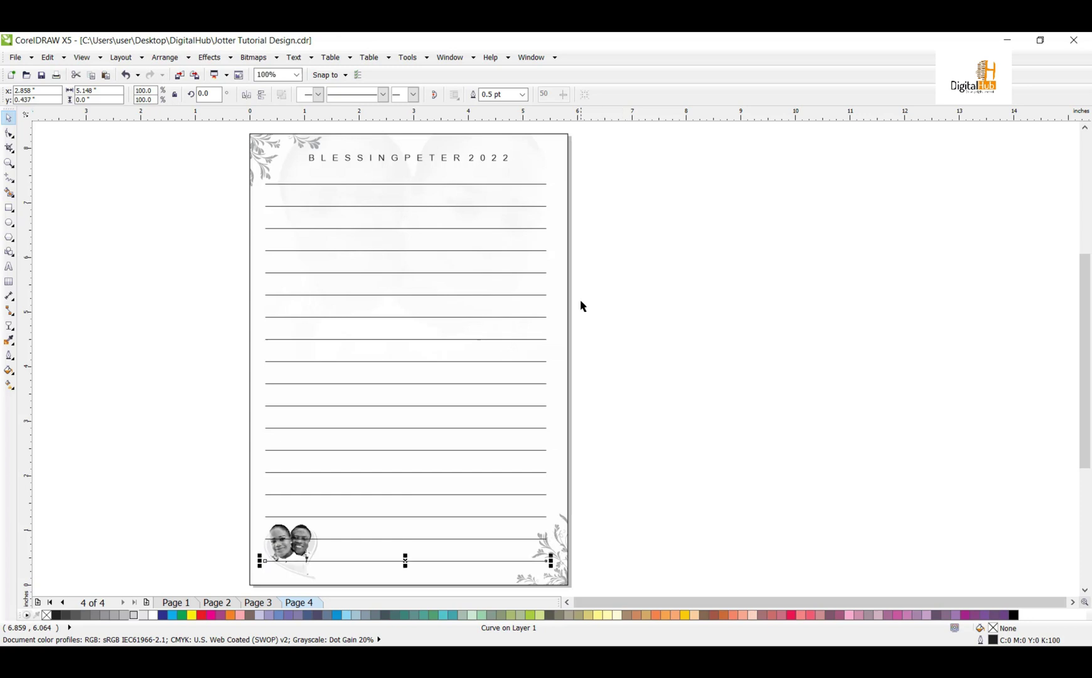
left_click_drag(179, 468, 663, 578)
Shorten the bottom two ruled lines past the heart photo and bring the photo in front.
left_click(279, 548)
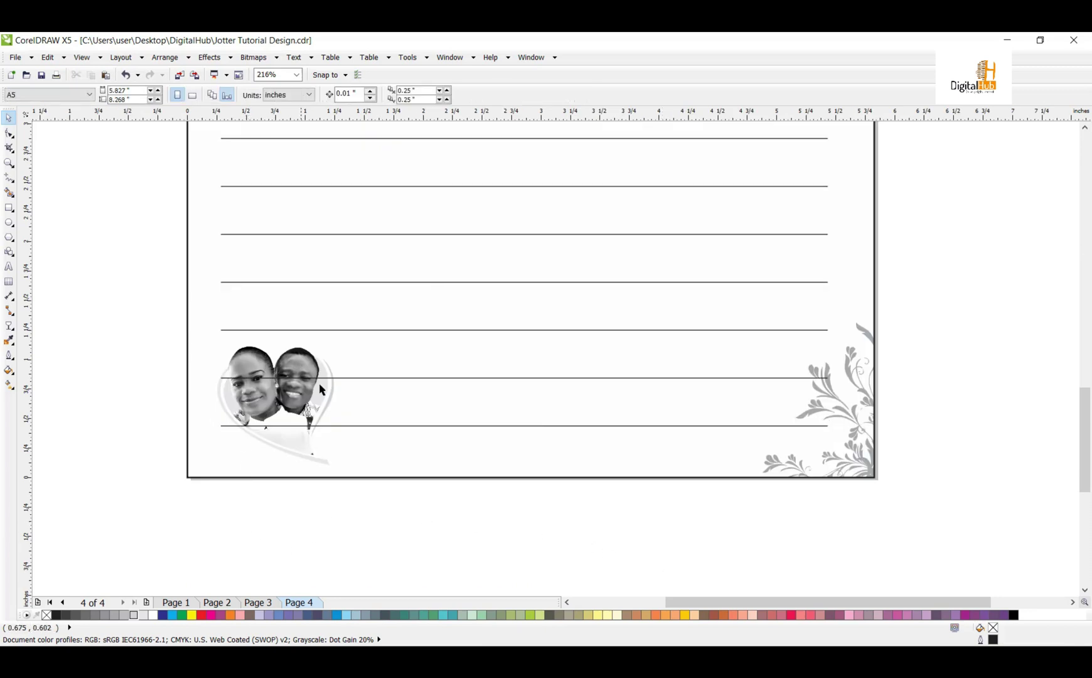
left_click_drag(952, 355, 107, 449)
left_click_drag(215, 402, 266, 401)
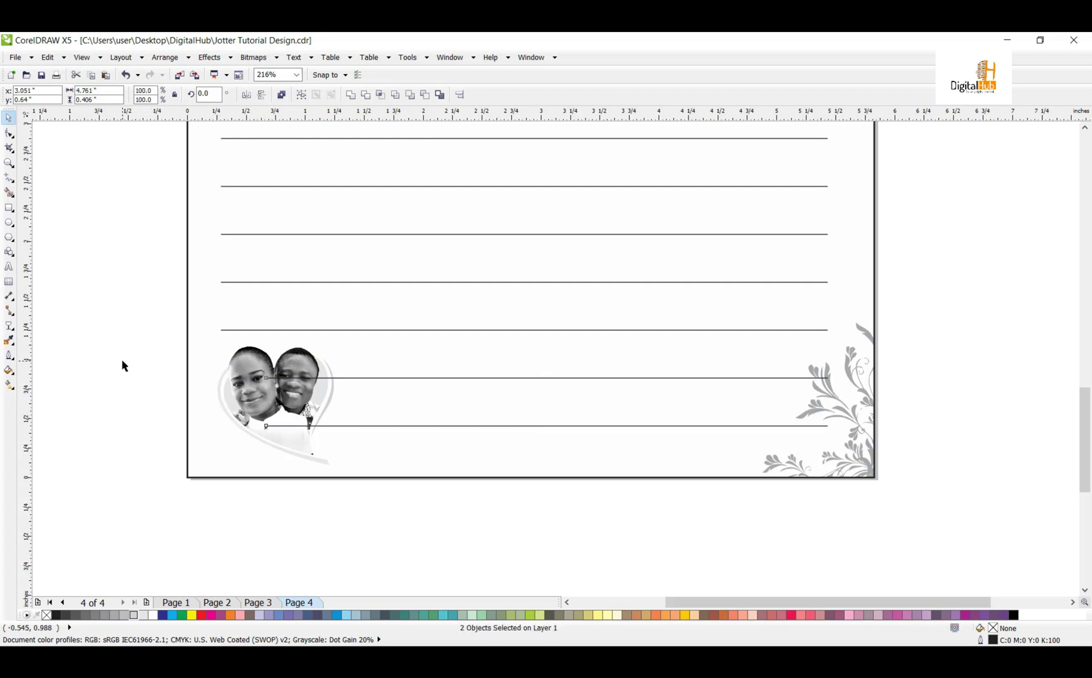
left_click_drag(74, 295, 445, 522)
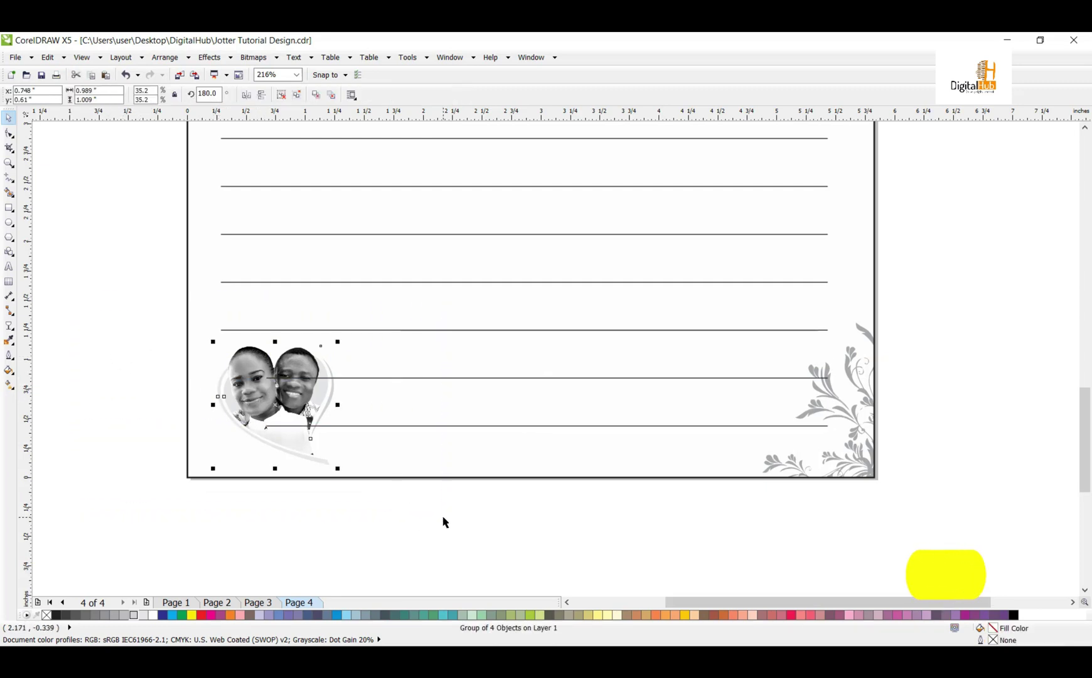
key("shift+Page_Up")
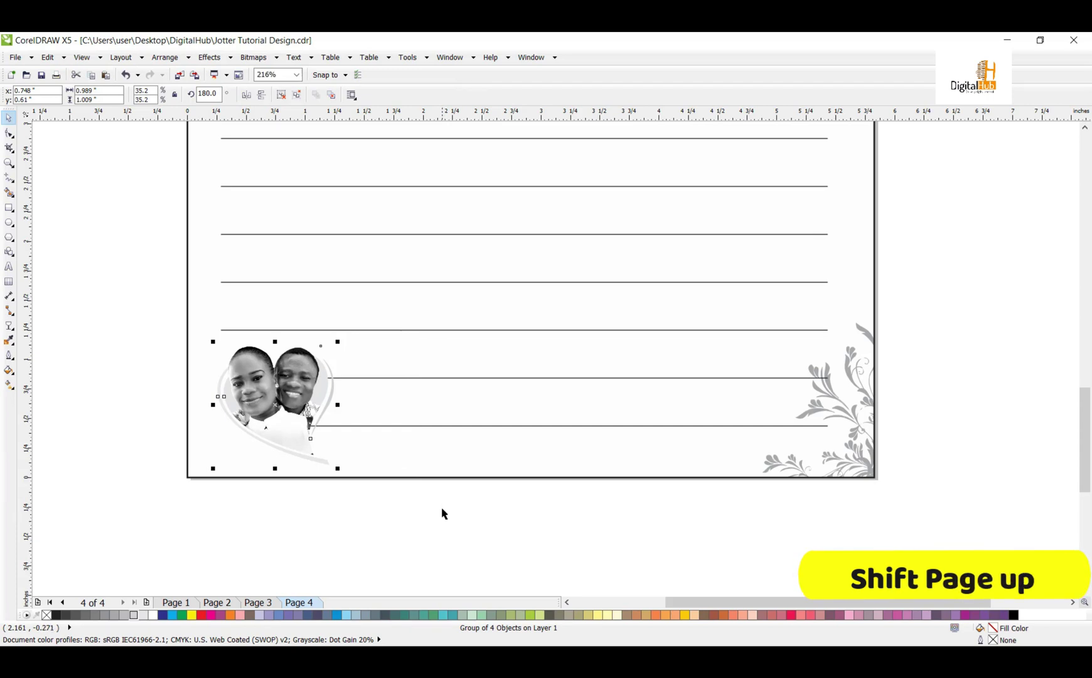
left_click(191, 444)
key("shift+F4")
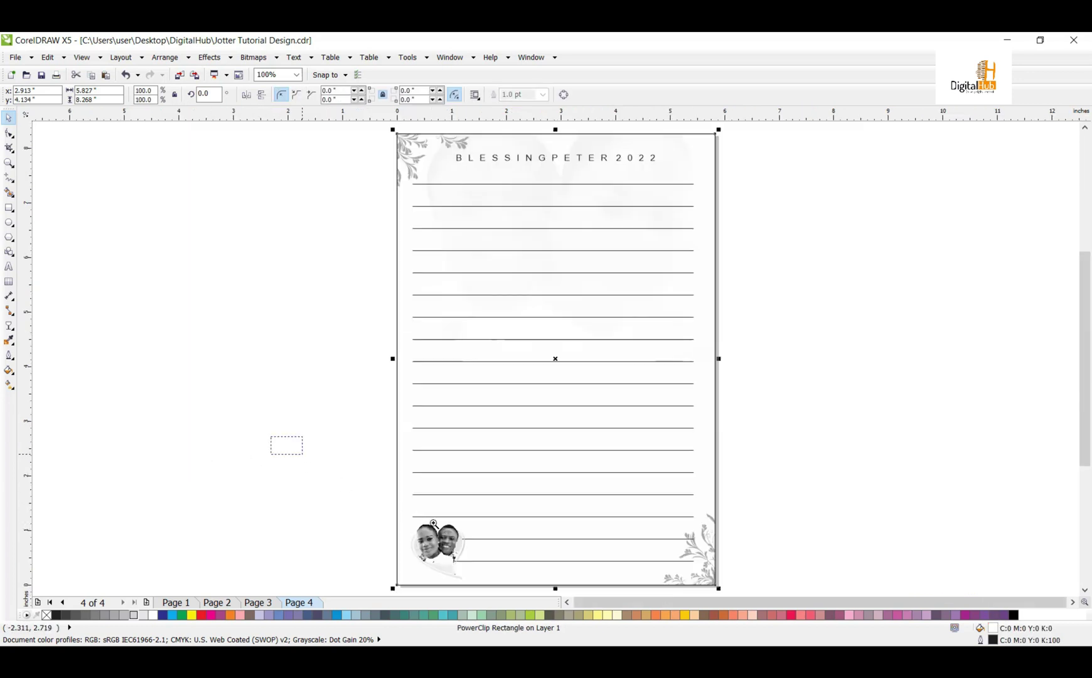
Delete the lowest ruled line beside the heart photo.
scroll(539, 563, "down", 1)
scroll(571, 519, "up", 3)
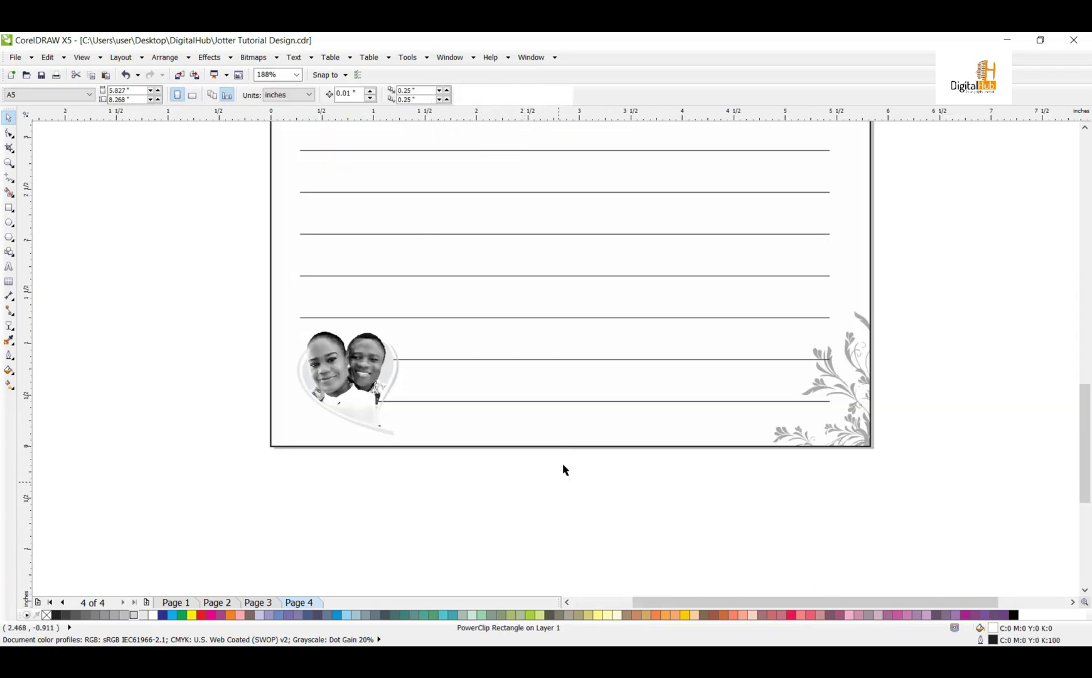
left_click(576, 402)
key("Delete")
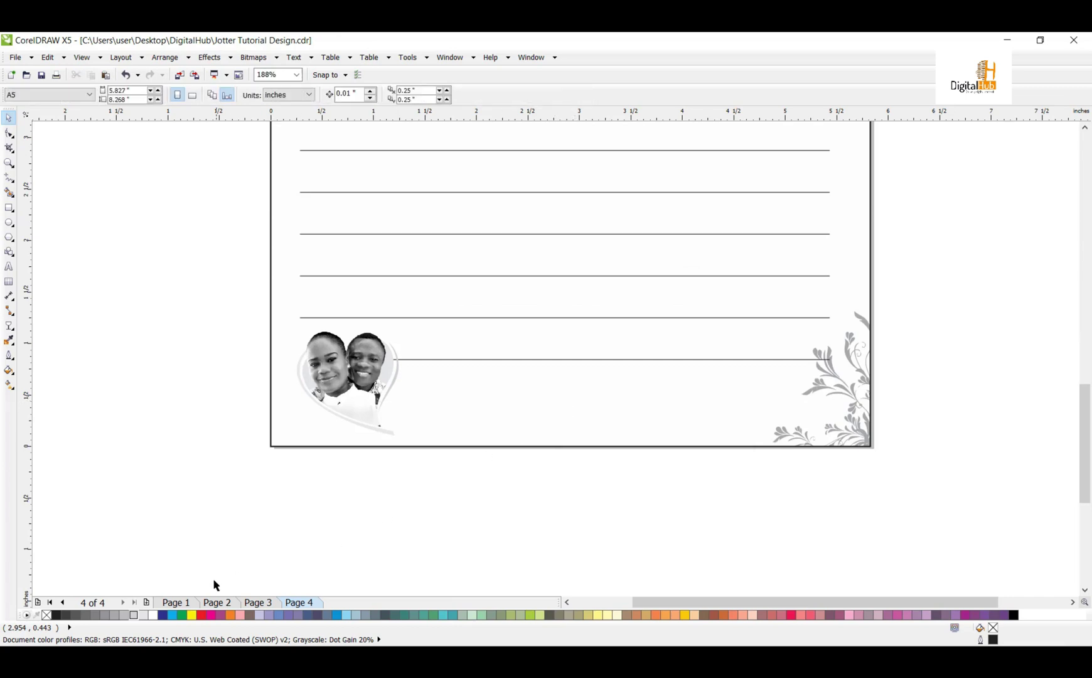
Select the Blessing & Peter names and date on Page 1, then return to Page 4.
left_click(183, 604)
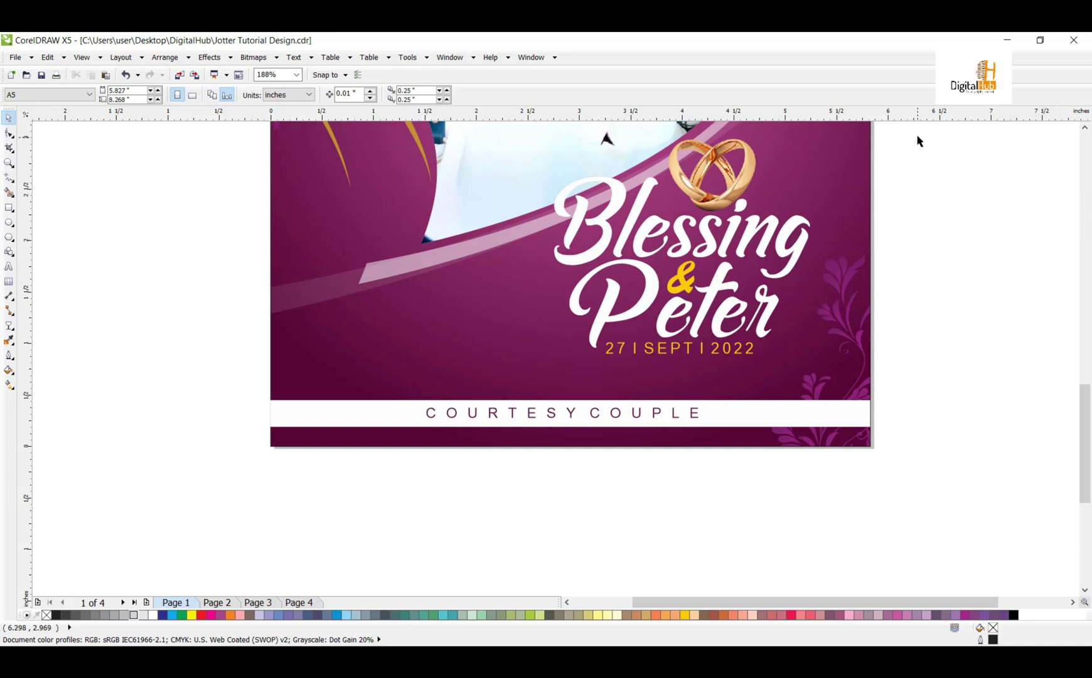
left_click_drag(919, 135, 497, 400)
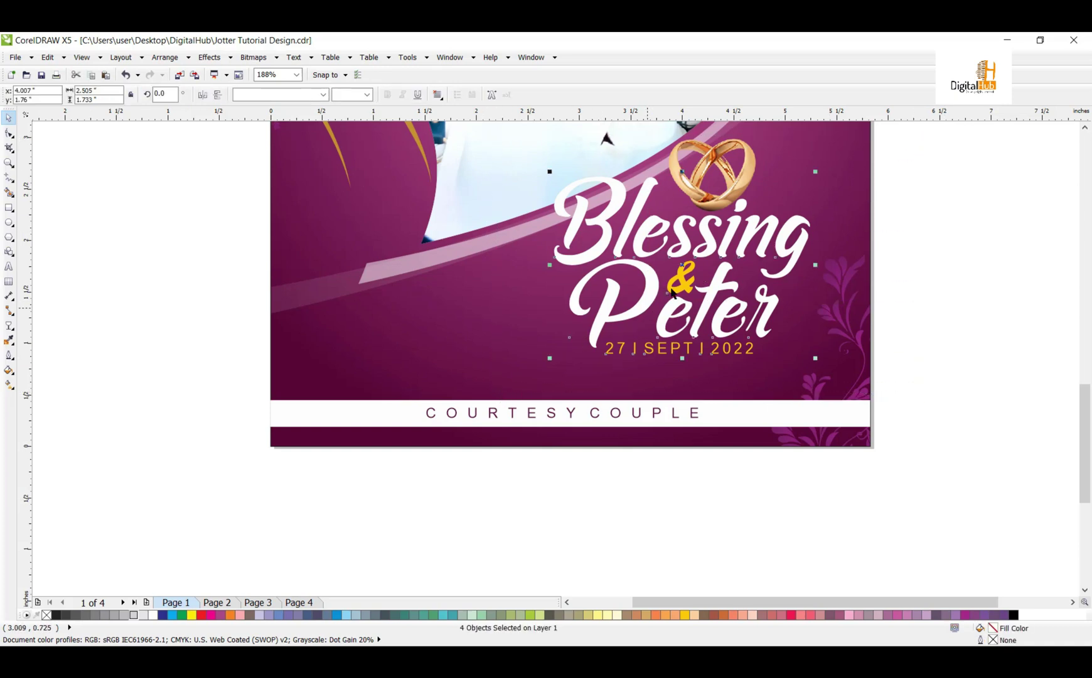
left_click(299, 602)
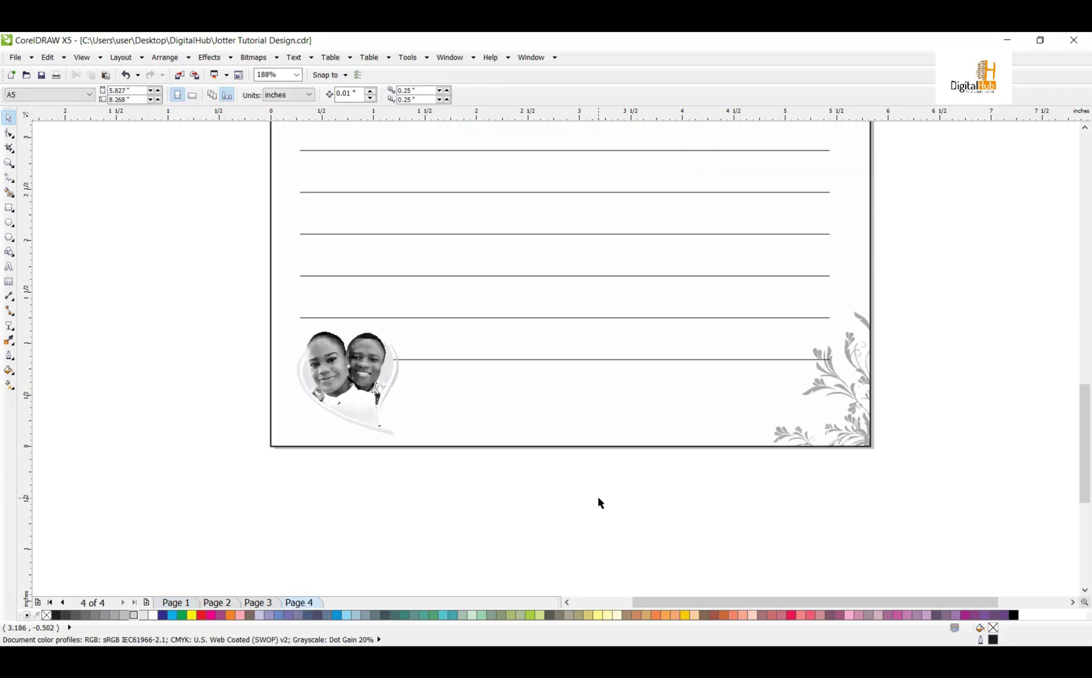
Paste the names and date onto Page 4 and fill them 20% black.
key("ctrl+v")
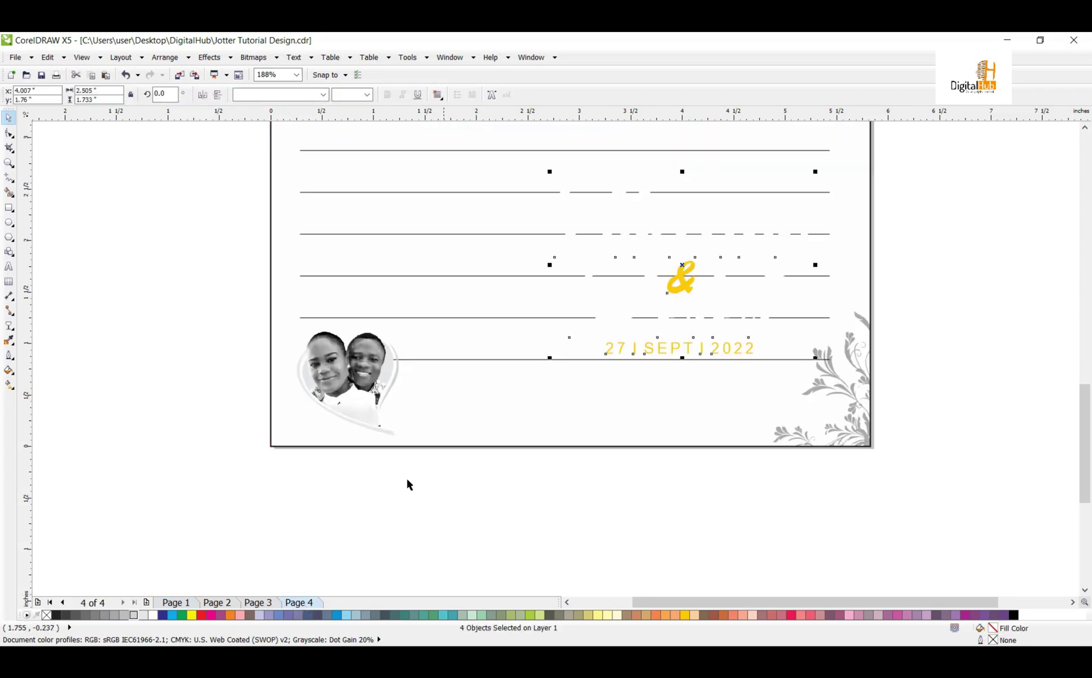
left_click(141, 615)
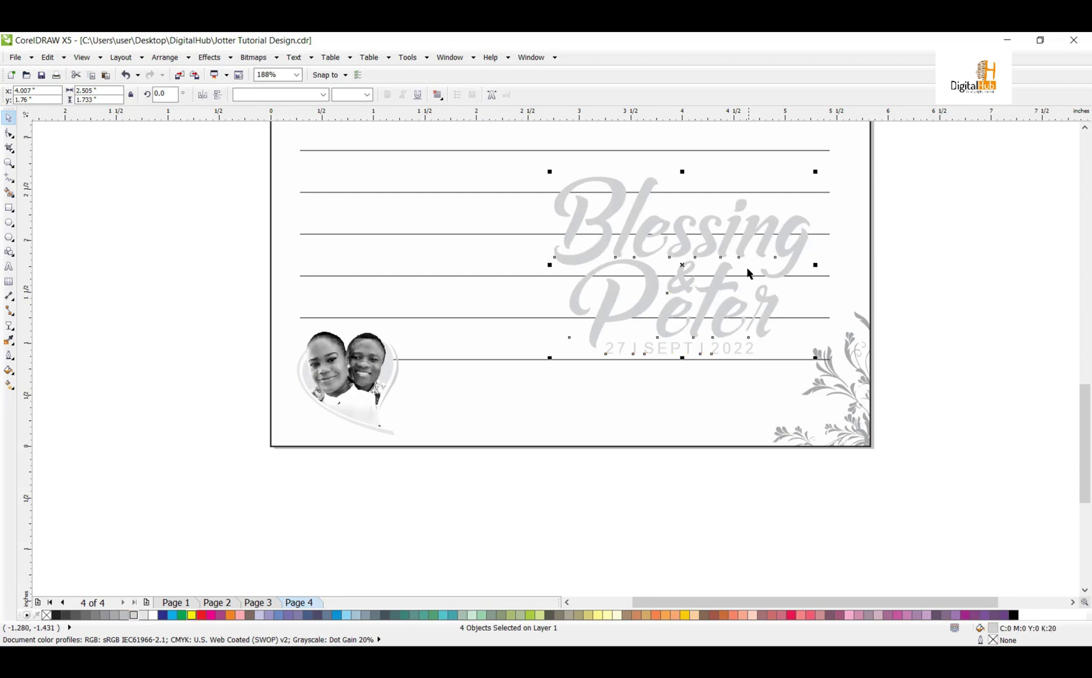
left_click_drag(686, 267, 868, 378)
left_click_drag(774, 162, 1039, 366)
Arrange Blessing, & and Peter onto one line below the page and select all three.
left_click(865, 347)
left_click_drag(866, 347, 361, 503)
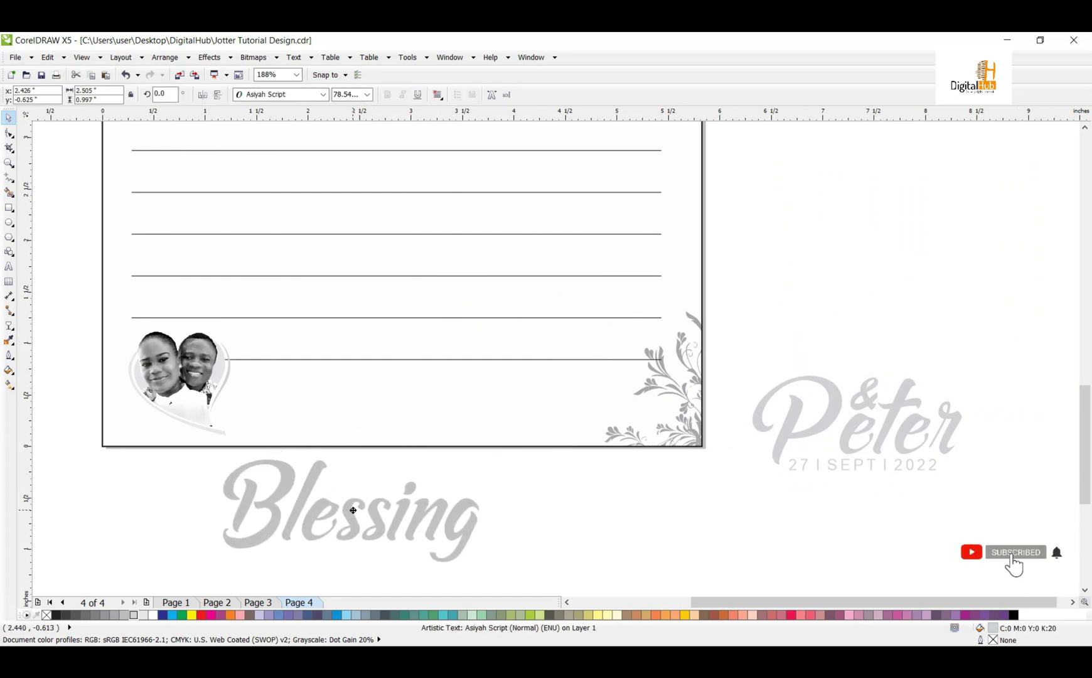
left_click(866, 403)
left_click(863, 393)
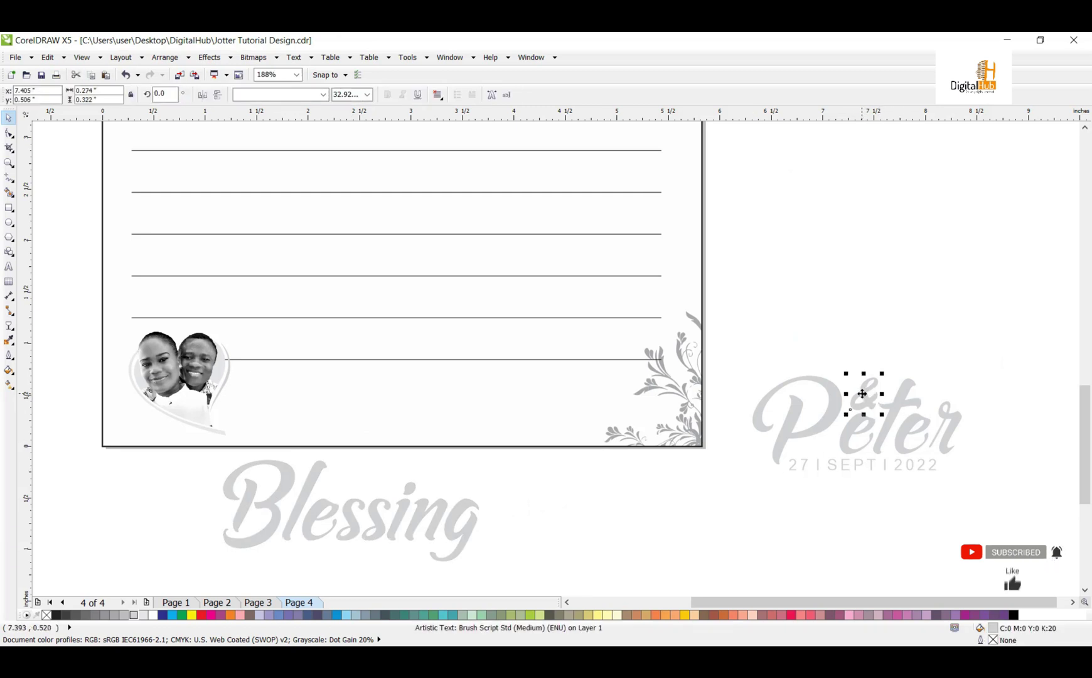
left_click_drag(863, 393, 510, 520)
left_click(854, 428)
left_click_drag(818, 450, 638, 512)
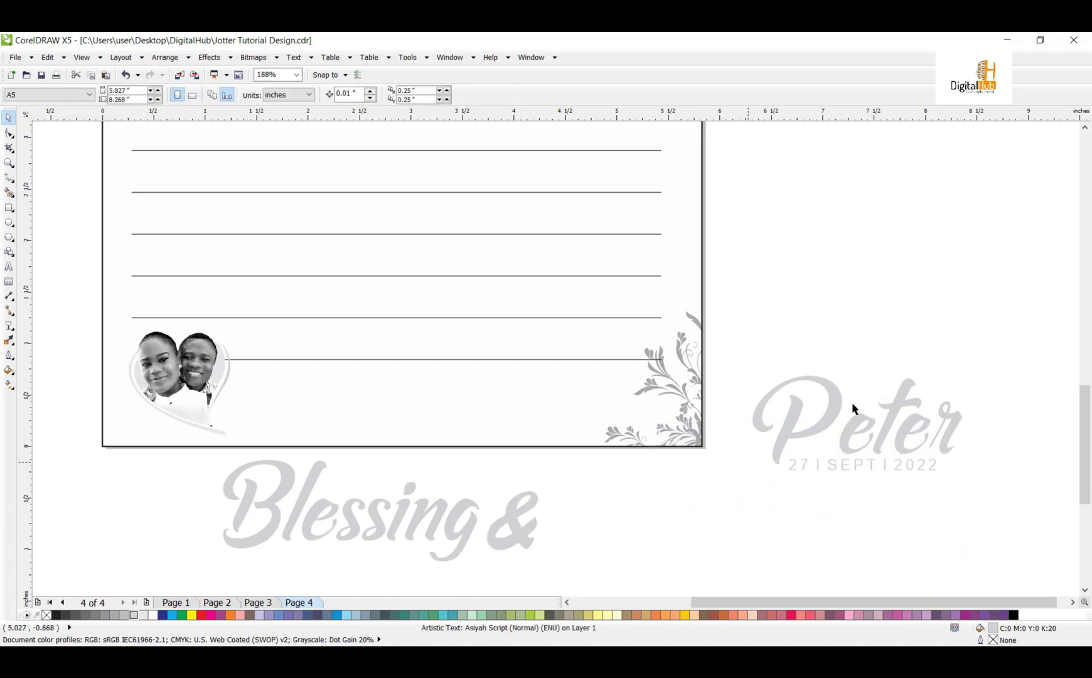
left_click(893, 417)
left_click_drag(892, 419, 698, 505)
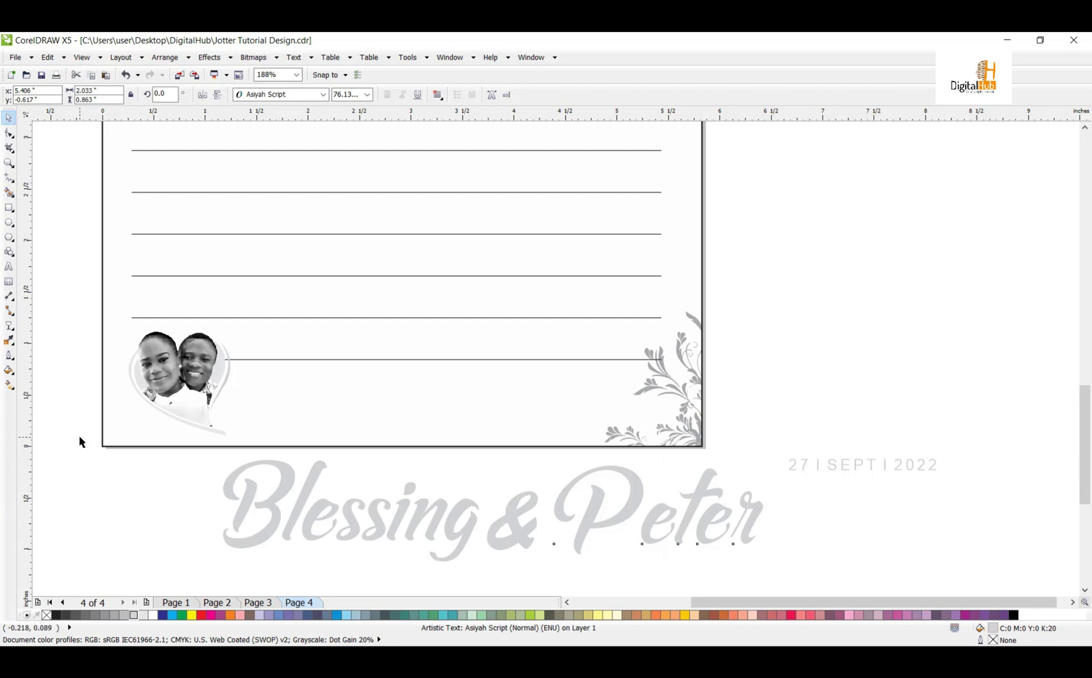
left_click_drag(78, 432, 810, 575)
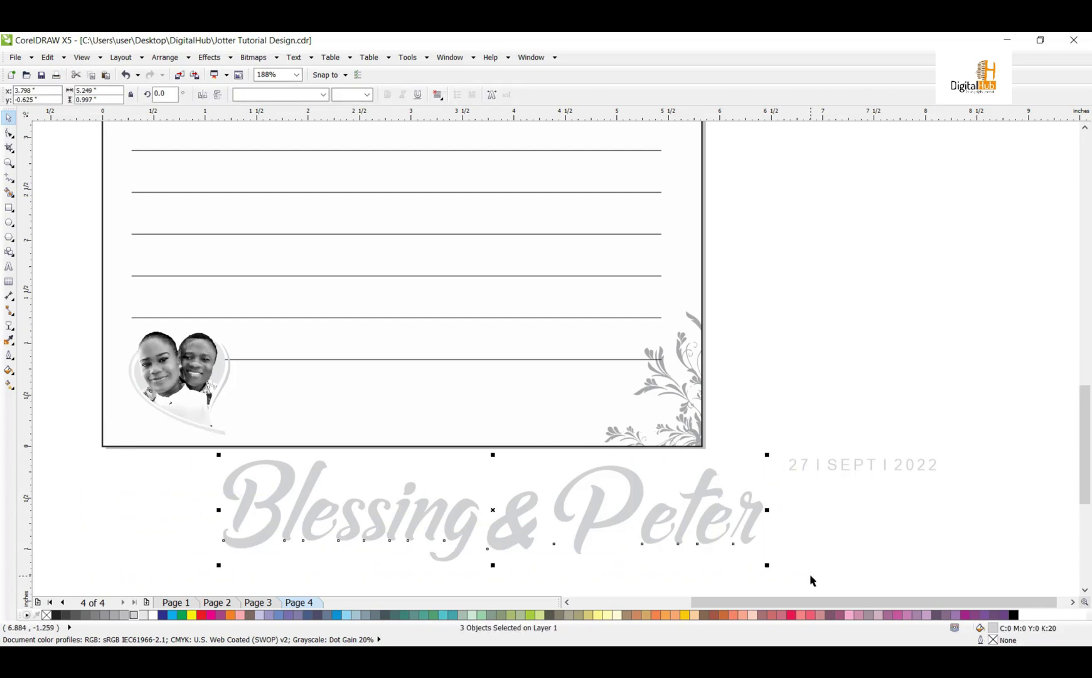
Move the names group onto page 4's bottom and scale it to about 77%.
left_click(802, 565)
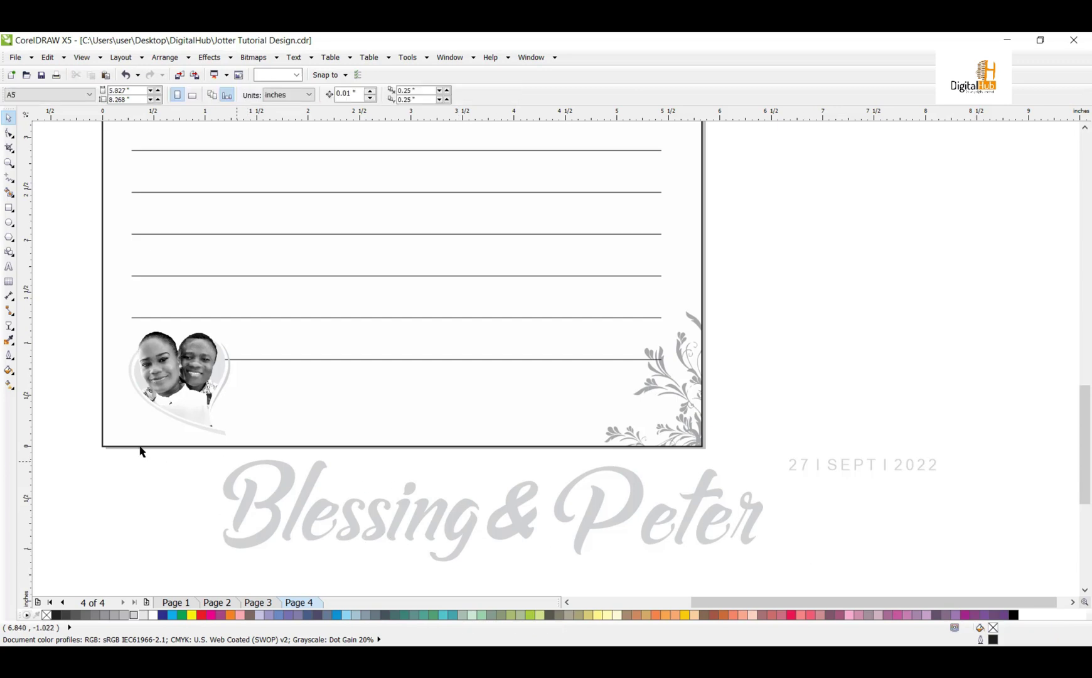
left_click_drag(198, 465, 612, 539)
left_click_drag(494, 512, 414, 393)
left_click_drag(529, 366, 509, 369)
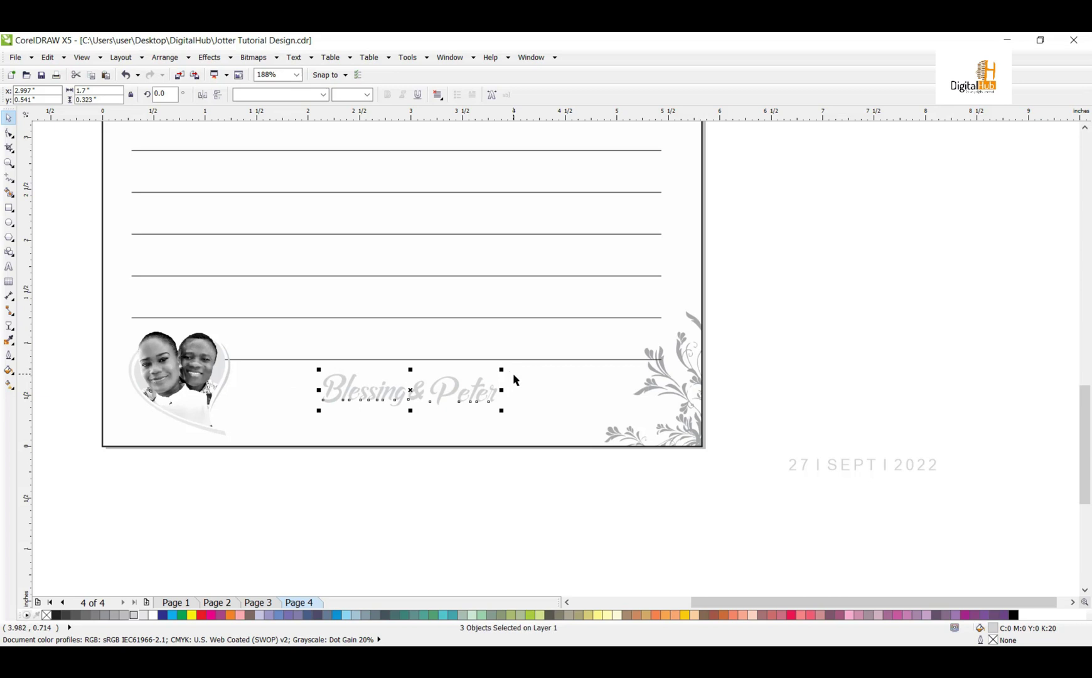
left_click_drag(134, 503, 758, 326)
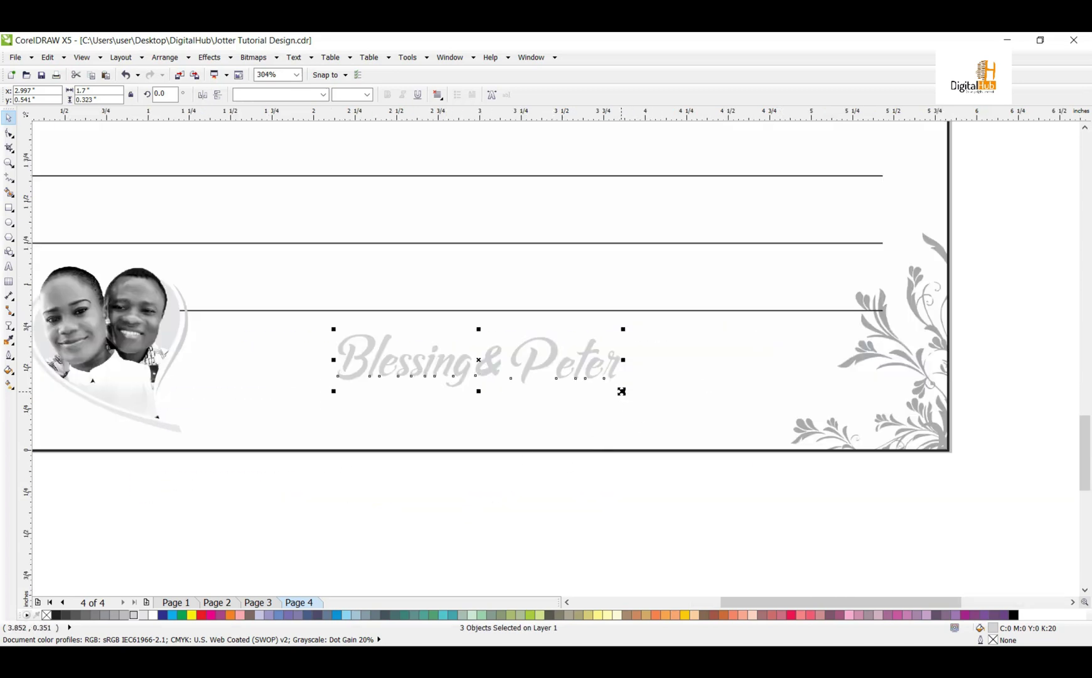
left_click_drag(623, 391, 631, 393)
left_click(453, 409)
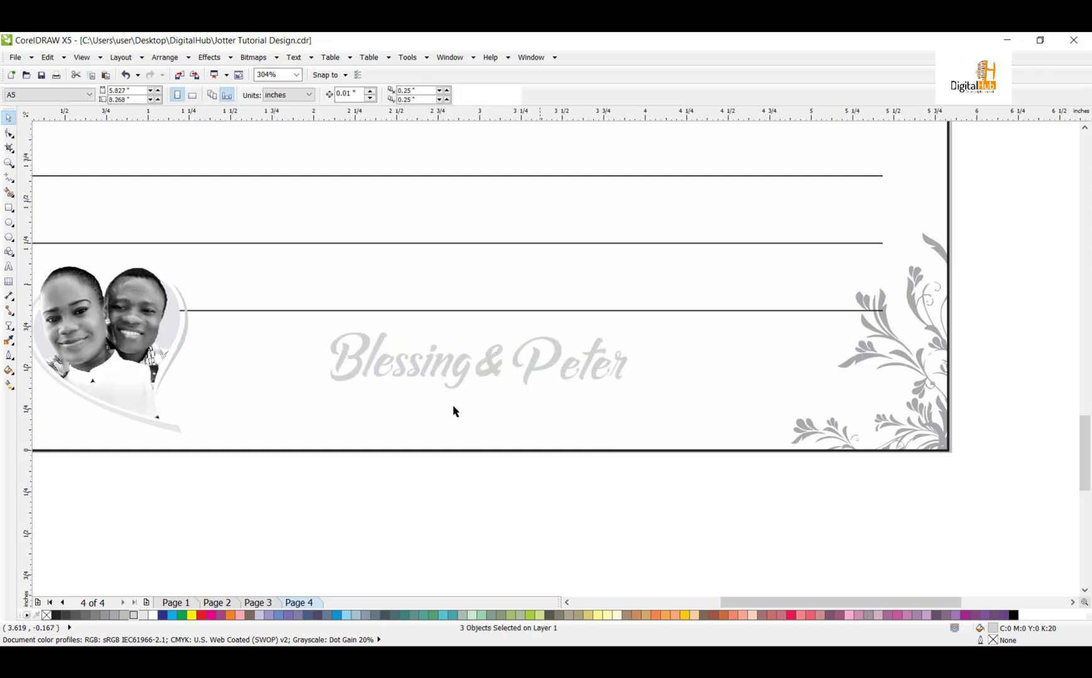
Widen the letter spacing of Blessing and Peter, moving Blessing further left.
left_click(424, 369)
left_click_drag(424, 369, 369, 361)
left_click(9, 133)
left_click_drag(417, 393, 480, 395)
key("space")
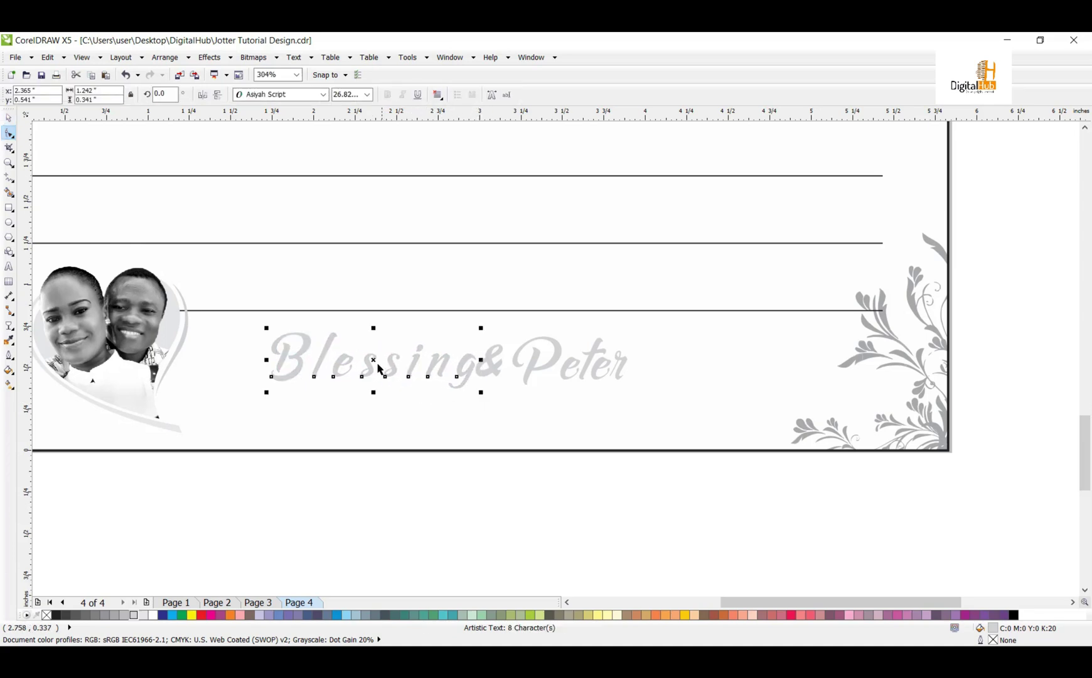
left_click_drag(366, 361, 346, 363)
key("space")
left_click_drag(629, 390, 666, 392)
key("space")
Close up the & and Peter, then shift the whole name group and shrink it to 92%.
left_click(491, 364)
left_click_drag(493, 360, 479, 360)
left_click(582, 364)
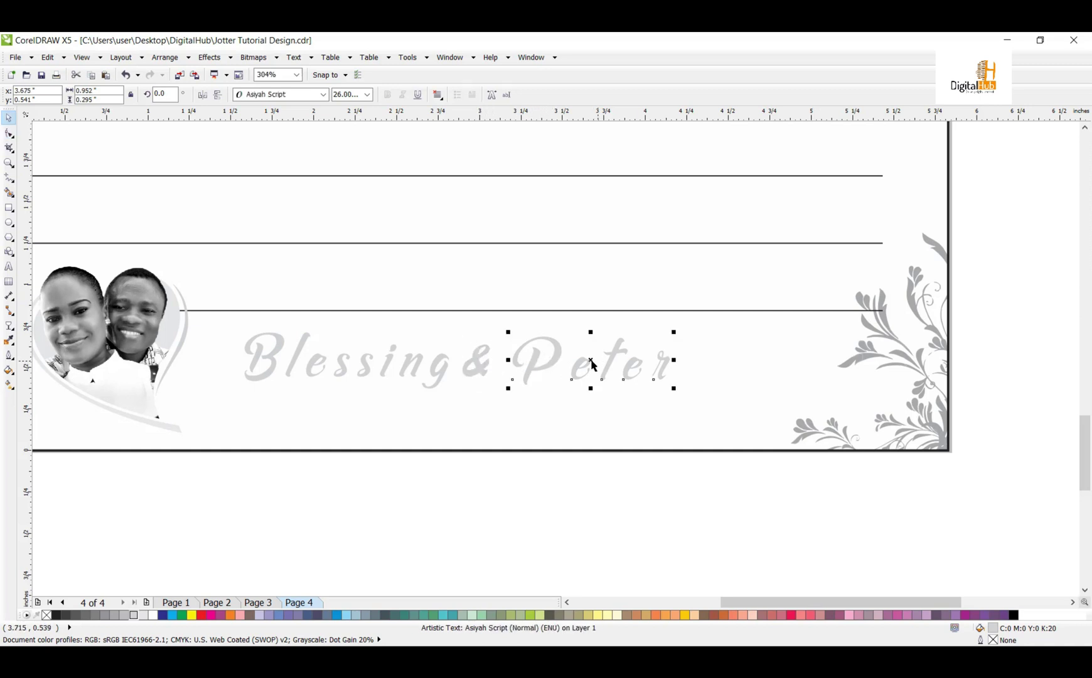
left_click_drag(588, 362, 575, 364)
left_click(218, 497)
left_click_drag(194, 506, 734, 300)
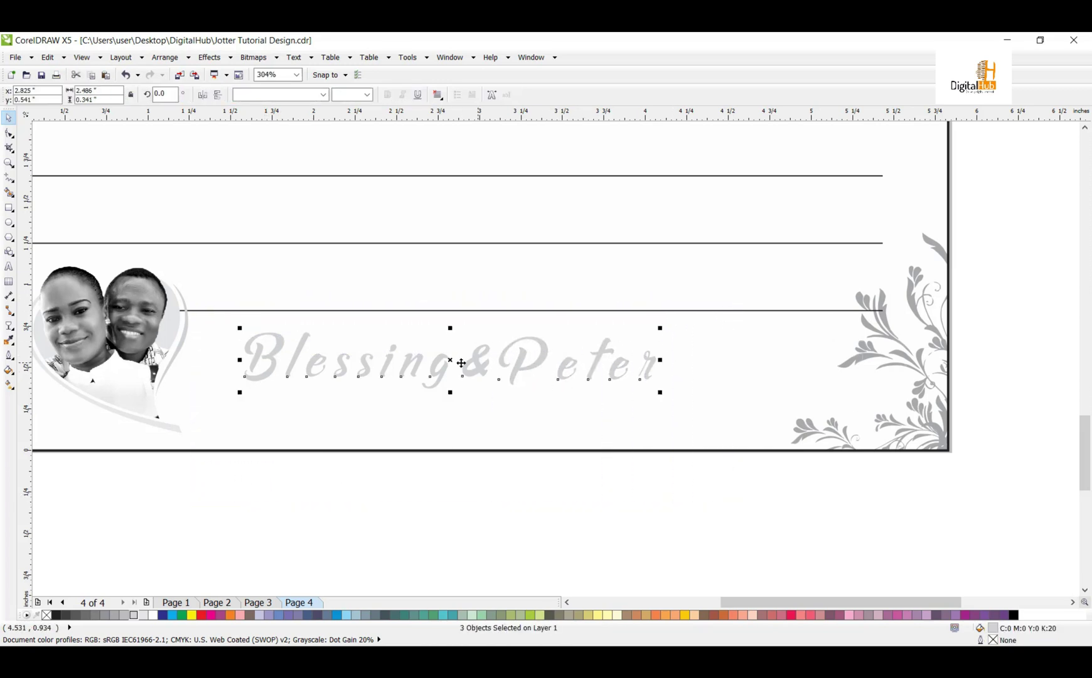
left_click_drag(449, 363, 492, 352)
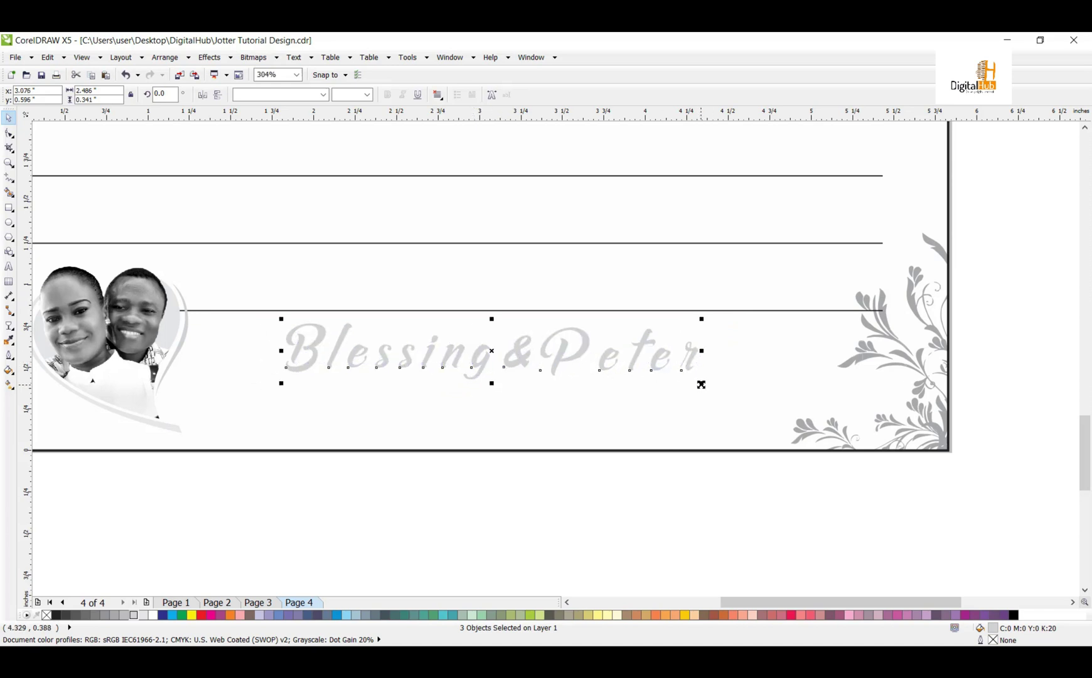
mouse_move(701, 384)
left_mouse_down()
mouse_move(678, 380)
mouse_move(697, 383)
left_mouse_up()
left_click_drag(492, 350, 491, 357)
left_click(596, 412)
Move the 27 | SEPT | 2022 date onto the page, just under the names.
key("shift+F4")
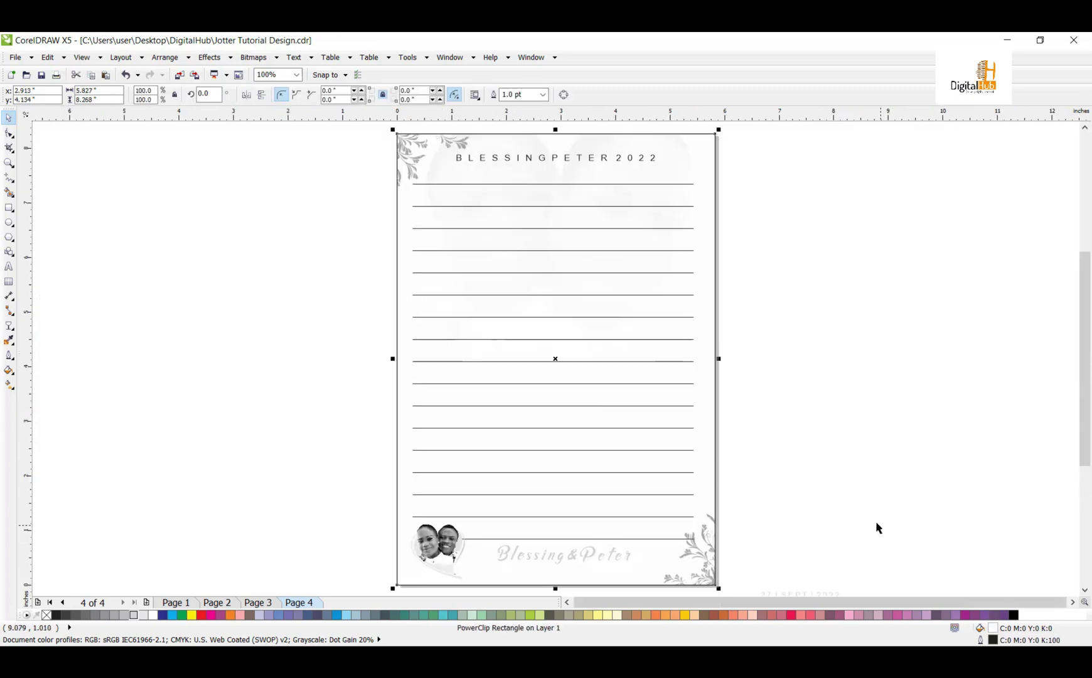
left_click(878, 528)
left_click(805, 595)
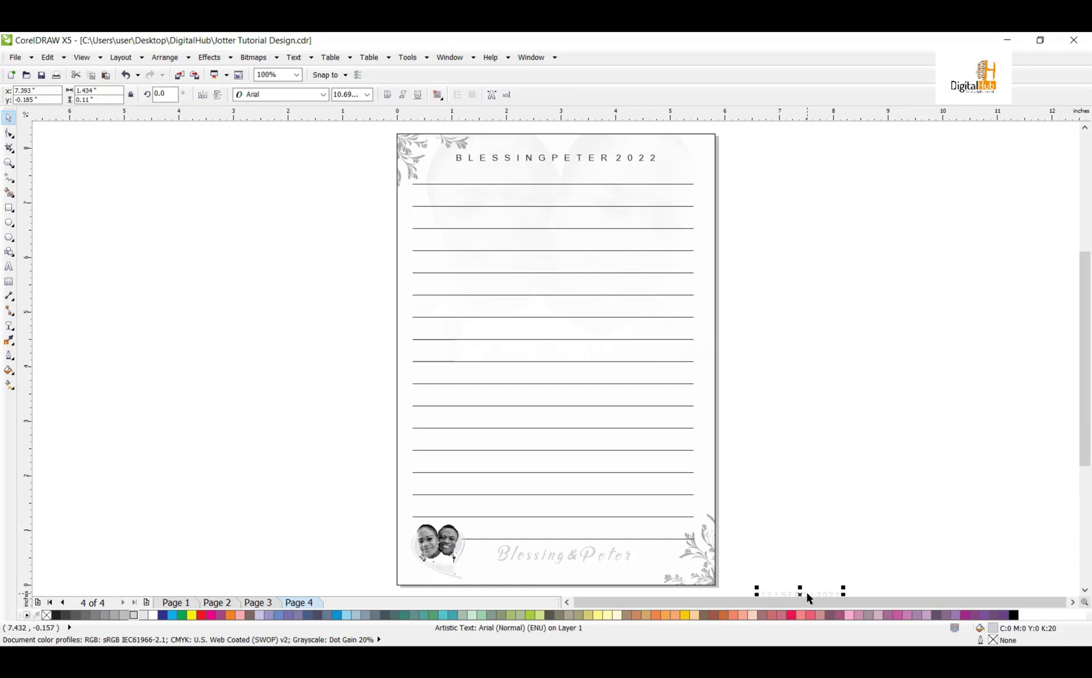
left_click_drag(552, 565, 553, 571)
left_click_drag(350, 508, 717, 588)
left_click(531, 425)
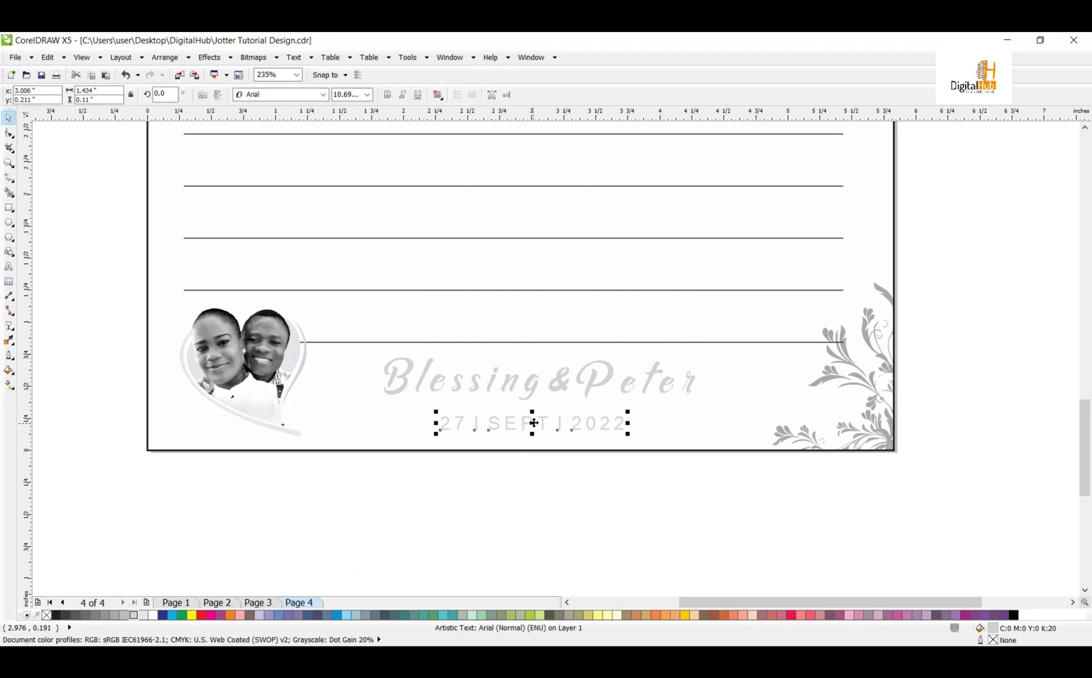
left_click_drag(534, 422, 525, 419)
Make the names and date black and enlarge the names slightly.
left_click_drag(333, 501, 752, 344)
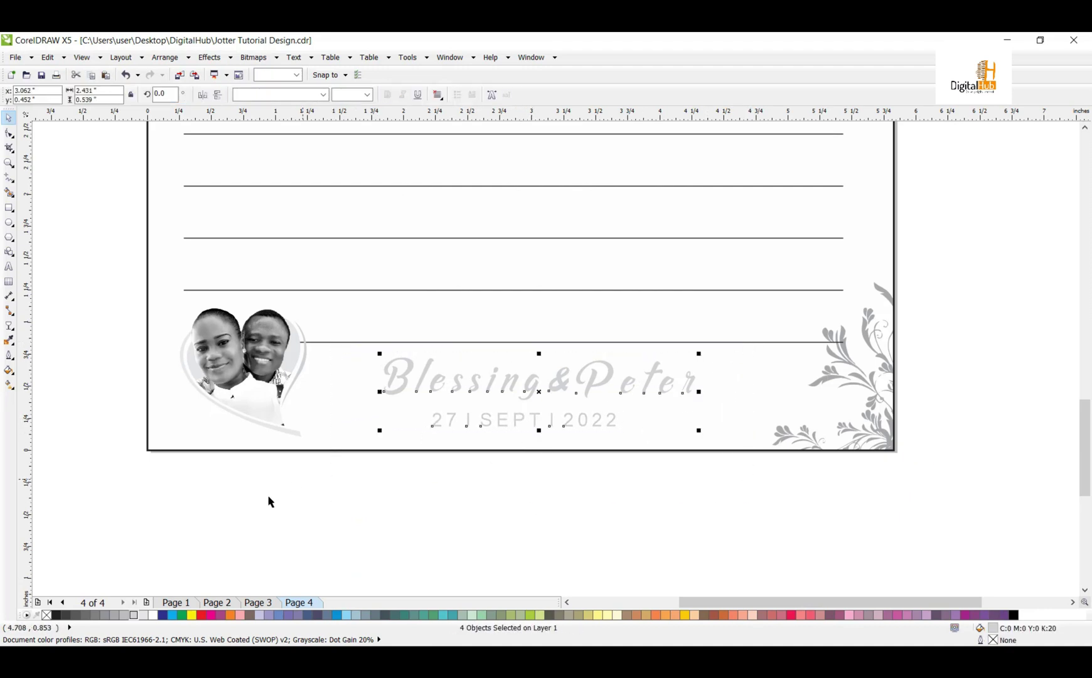
left_click(56, 614)
left_click_drag(319, 531, 754, 322)
left_click_drag(990, 290, 349, 415)
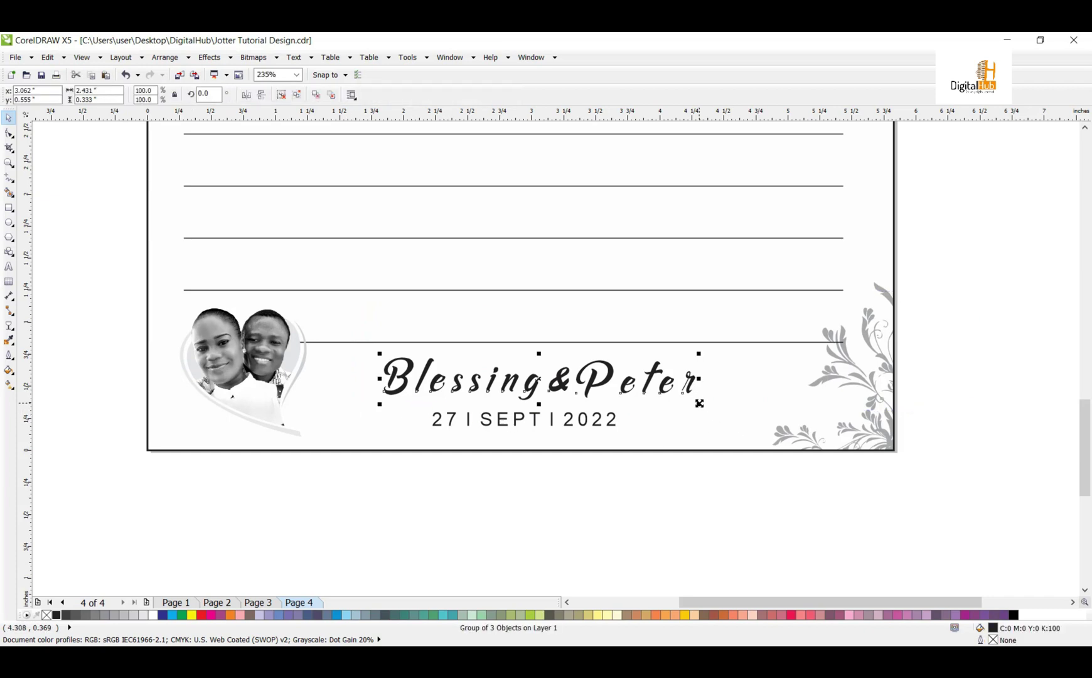
left_click_drag(700, 403, 707, 405)
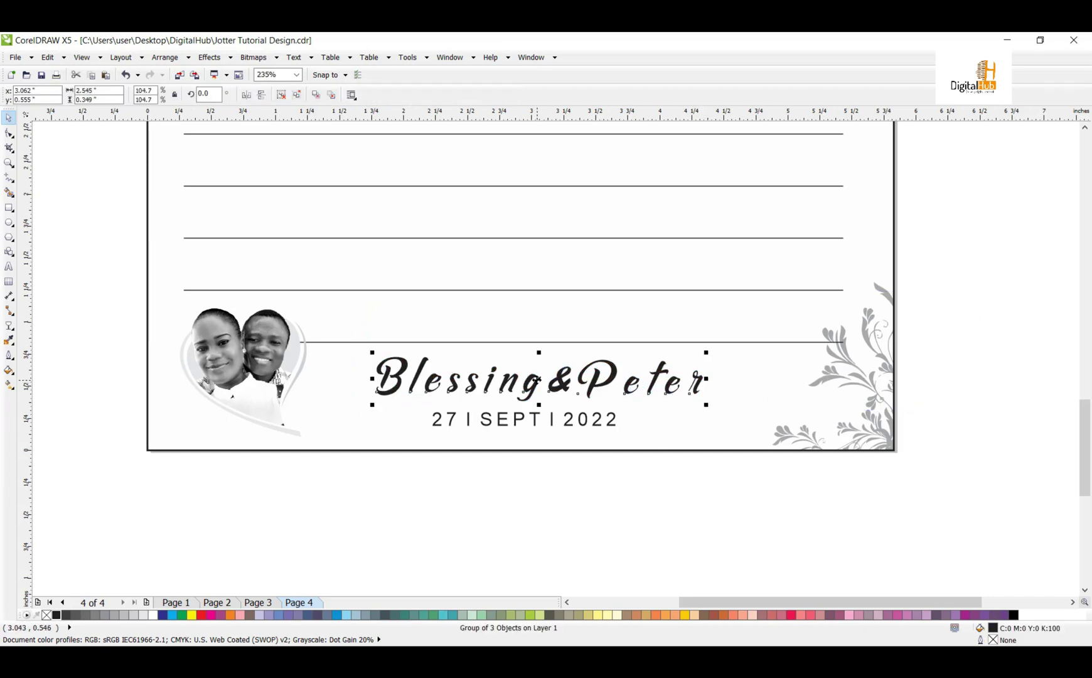
Widen the date's letter spacing with the Shape tool and select names and date together.
left_click(571, 420)
left_click(571, 420)
left_click(7, 135)
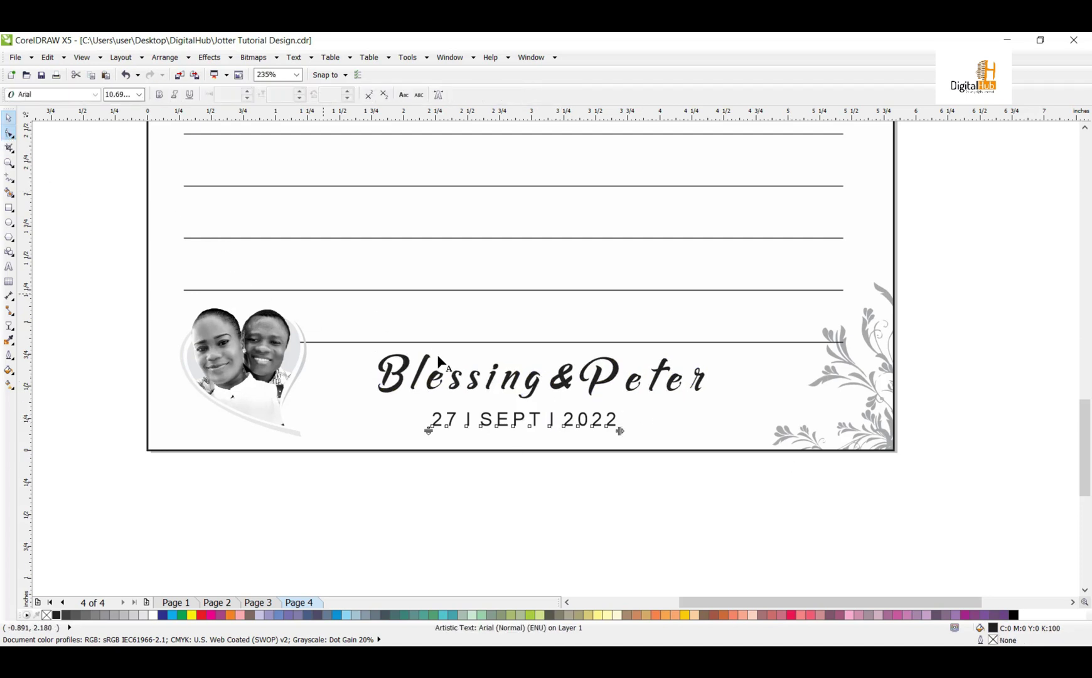
left_click_drag(621, 431, 668, 442)
key("space")
left_click(449, 495)
left_click_drag(448, 495, 766, 325)
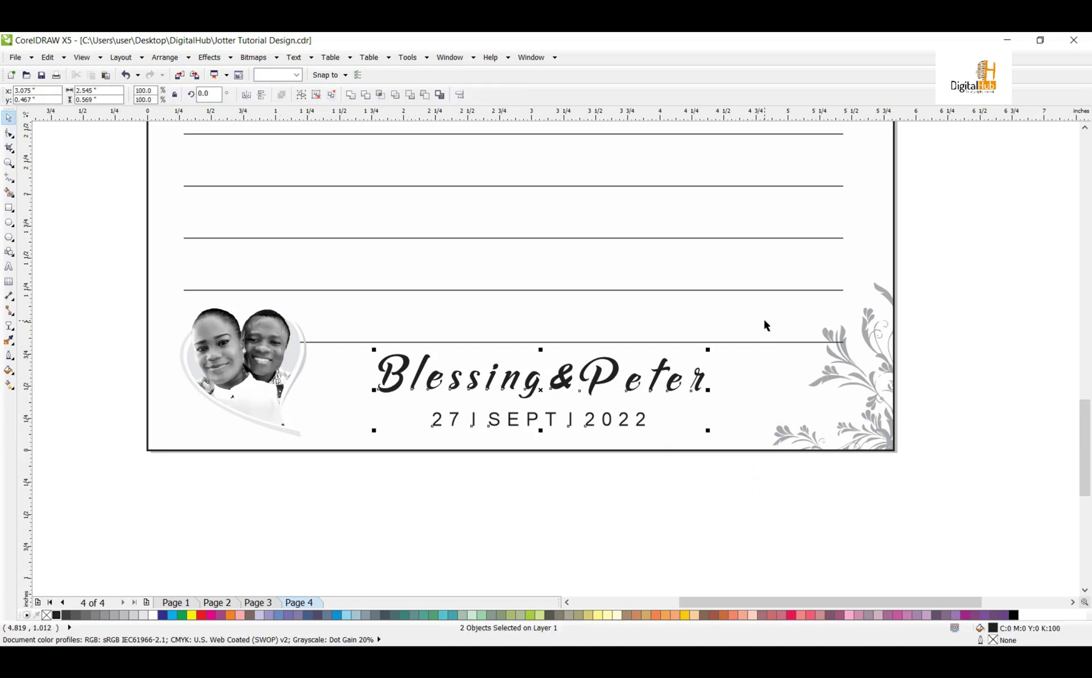
left_click(771, 412)
key("F4")
left_click(852, 432)
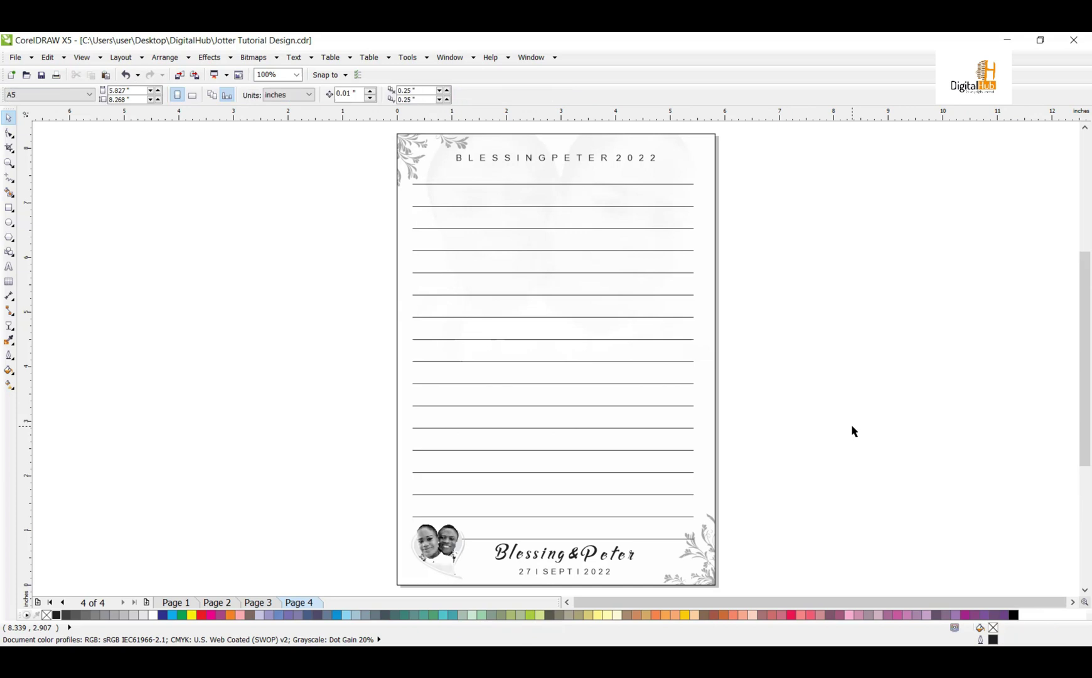